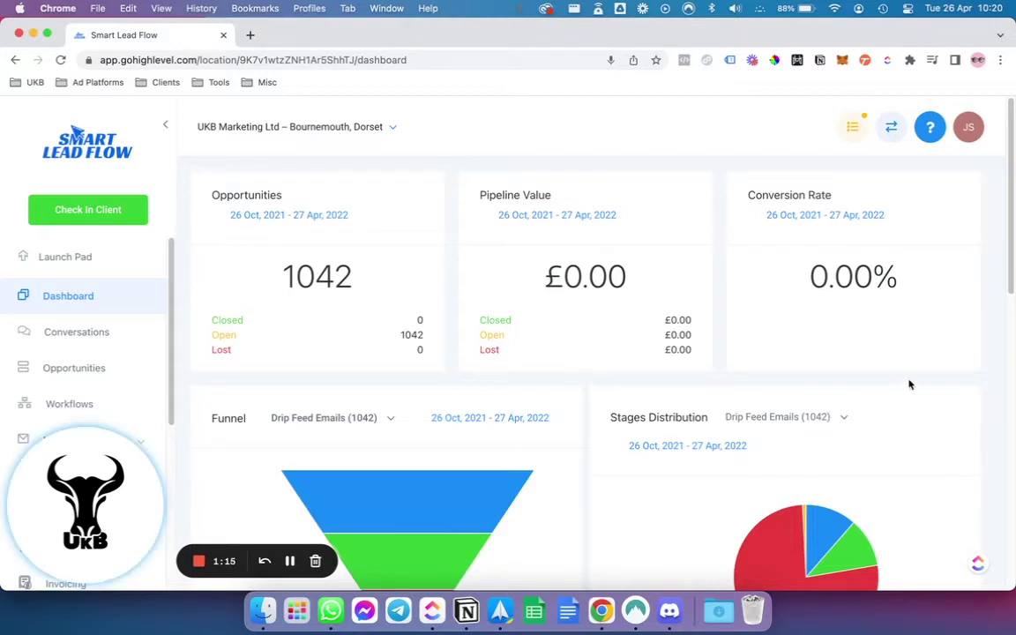
Review the dashboard's opportunities, funnel, stages distribution, manual actions, tasks and Google My Business statistics
scroll(918, 392, down, 4)
scroll(922, 397, down, 1)
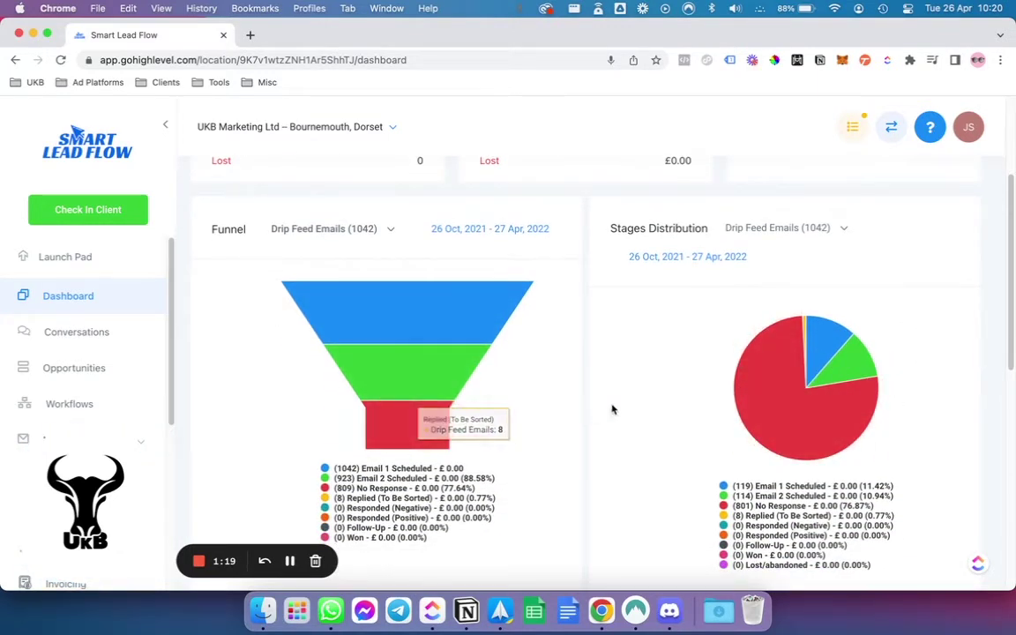
scroll(676, 370, down, 2)
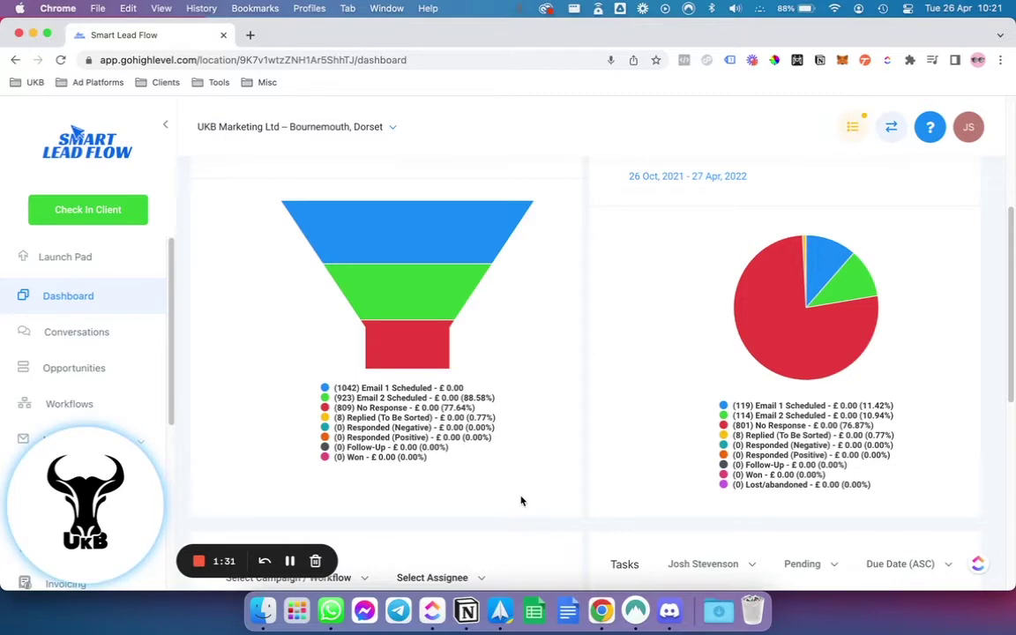
scroll(521, 501, down, 3)
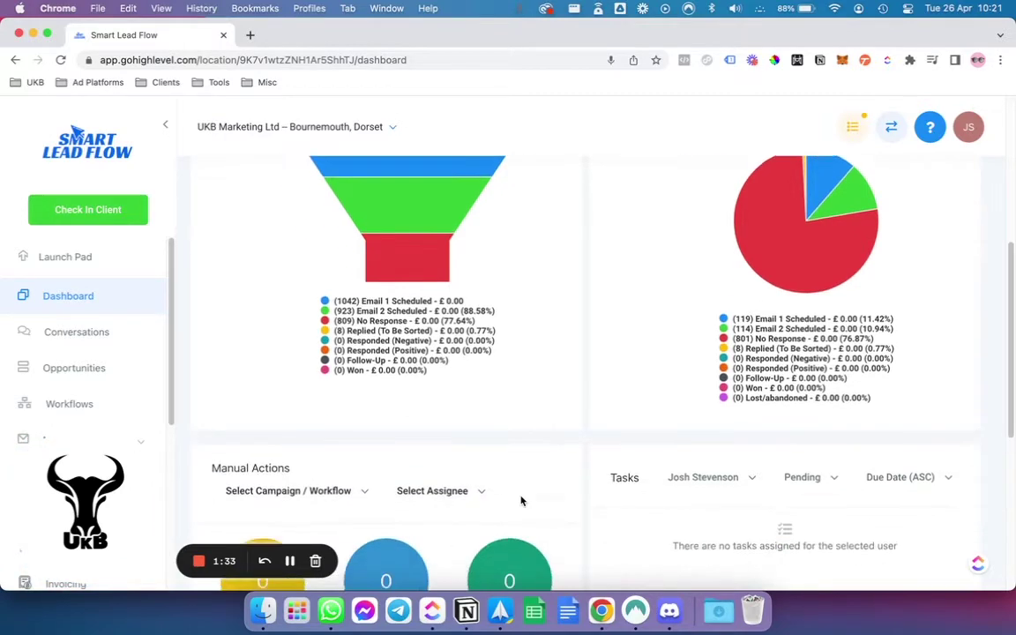
scroll(521, 501, down, 2)
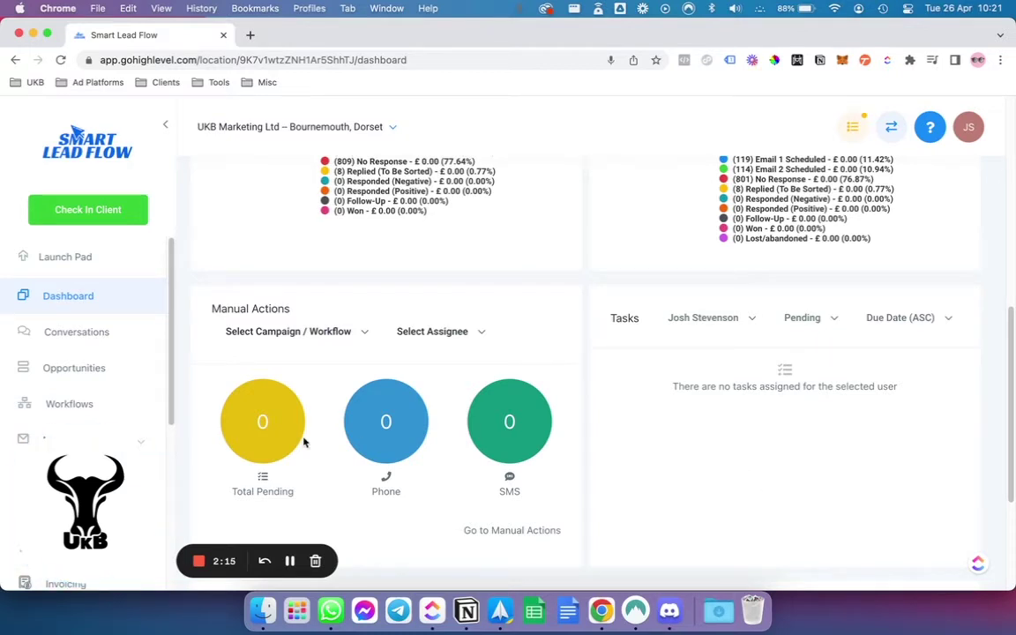
scroll(303, 442, down, 4)
scroll(303, 442, down, 1)
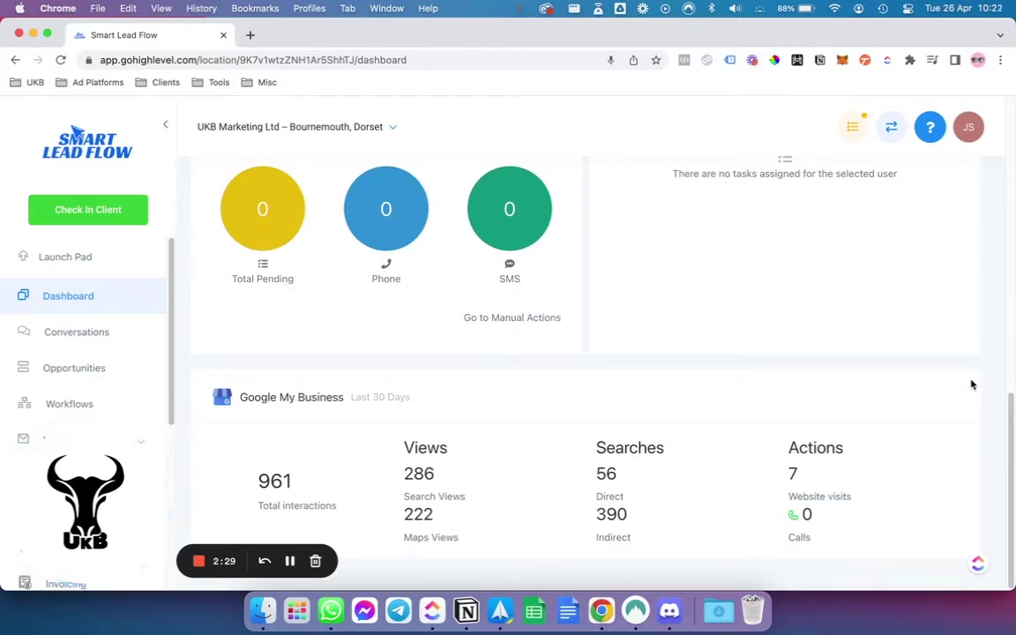
drag(163, 468, 204, 460)
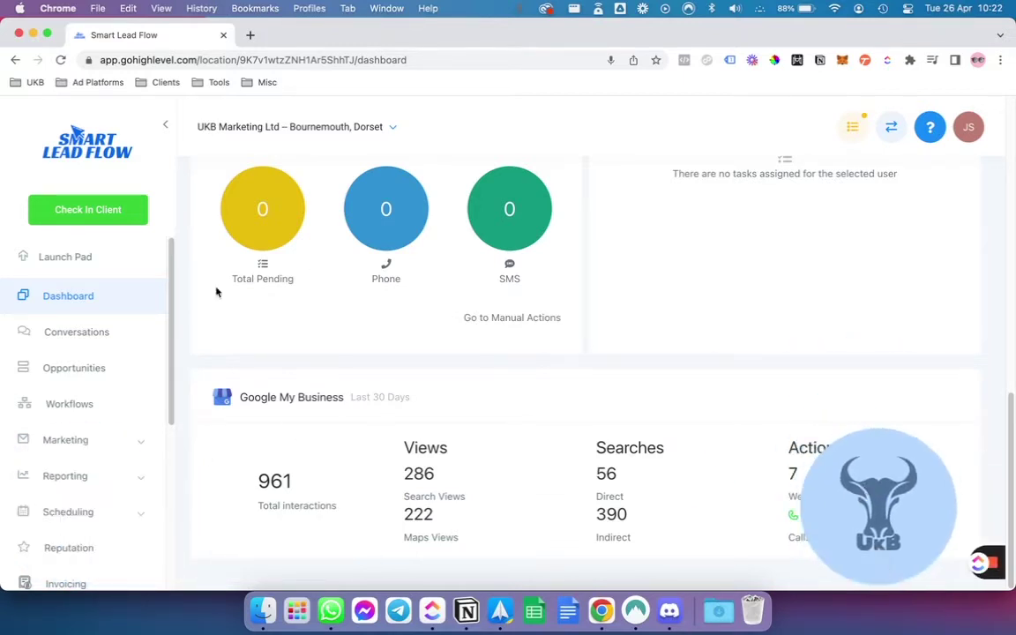
scroll(80, 341, up, 10)
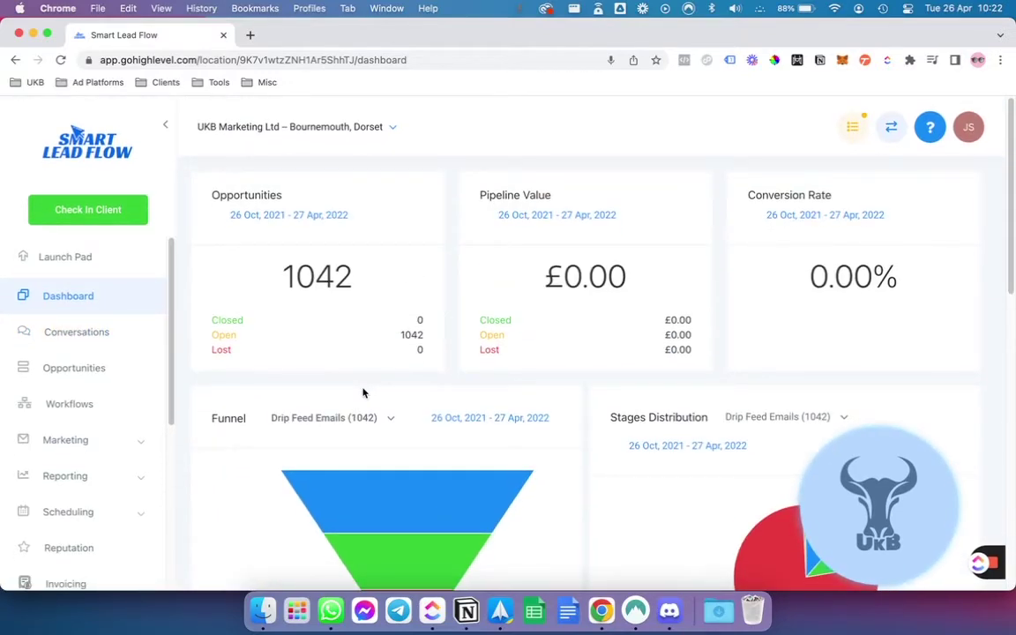
Open the published 30 Mins Appointment Confirmation + Reminder workflow from the account's workflows
scroll(82, 341, down, 3)
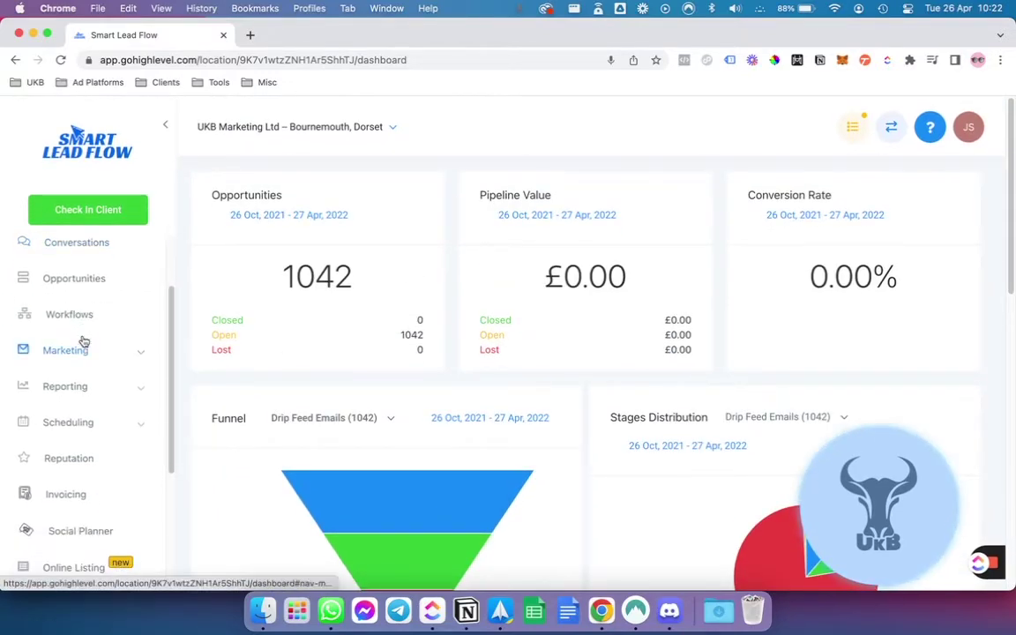
scroll(101, 274, up, 2)
scroll(104, 304, up, 2)
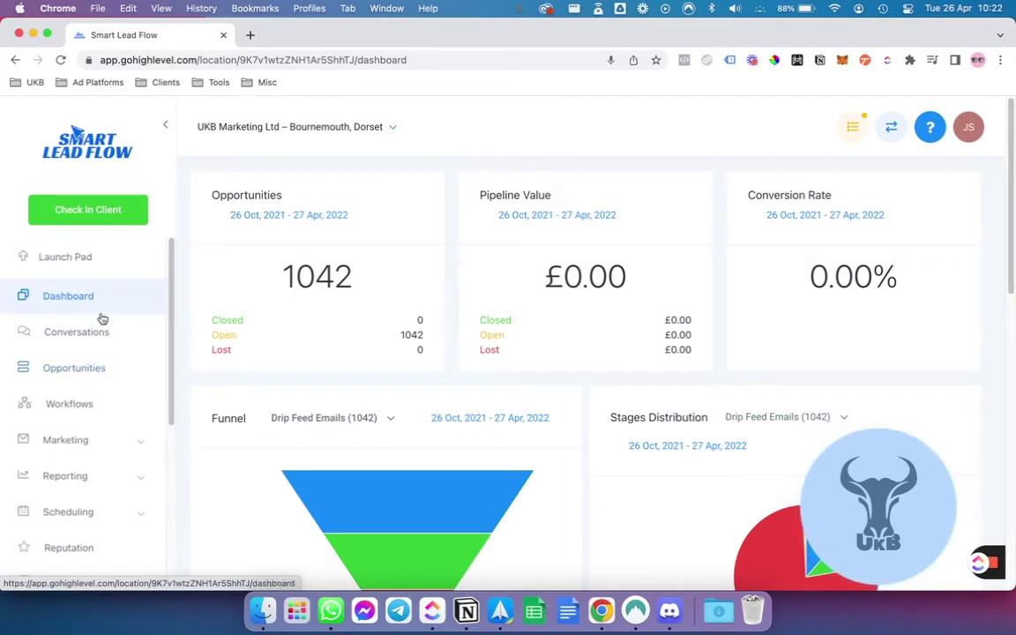
click(84, 410)
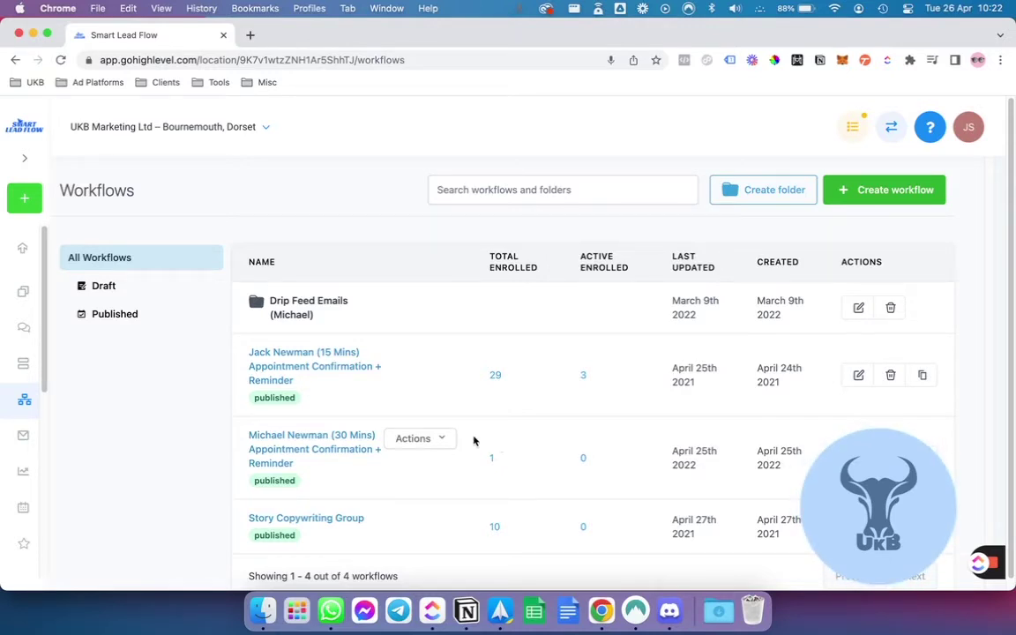
click(328, 450)
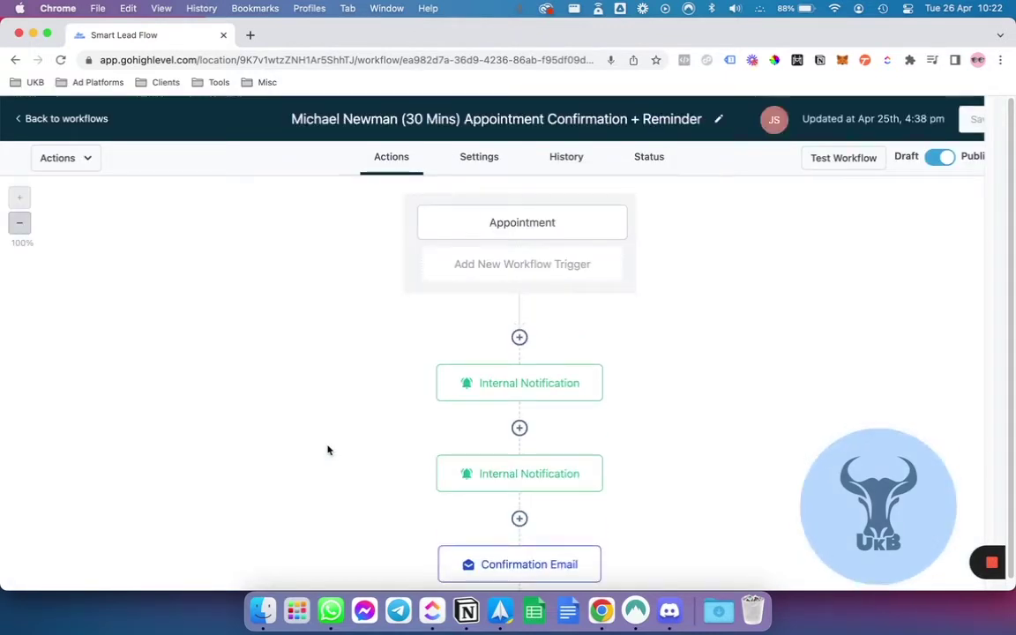
Inspect the settings and calendar filter of the workflow's Appointment trigger, and close them without saving
click(553, 240)
drag(828, 444, 32, 469)
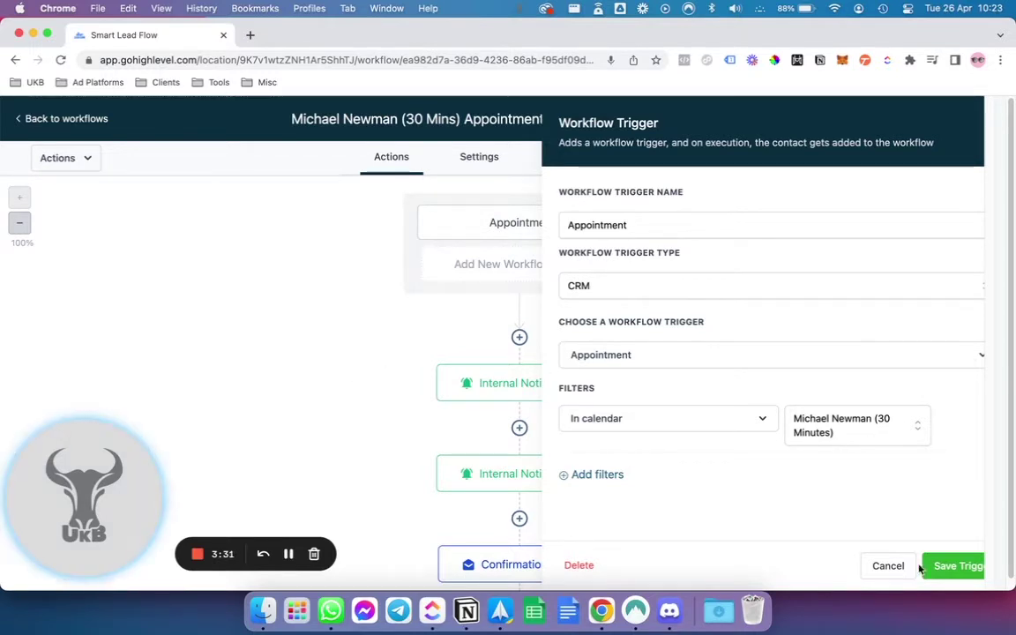
click(889, 567)
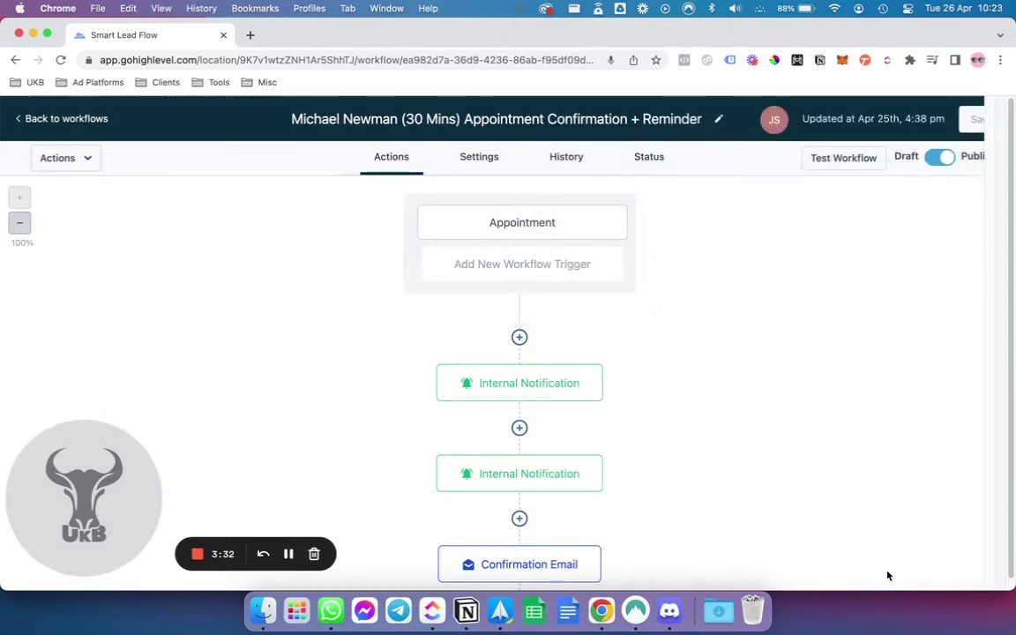
Inspect the Internal Notification action's email settings and message, and close it without saving
click(567, 389)
click(569, 489)
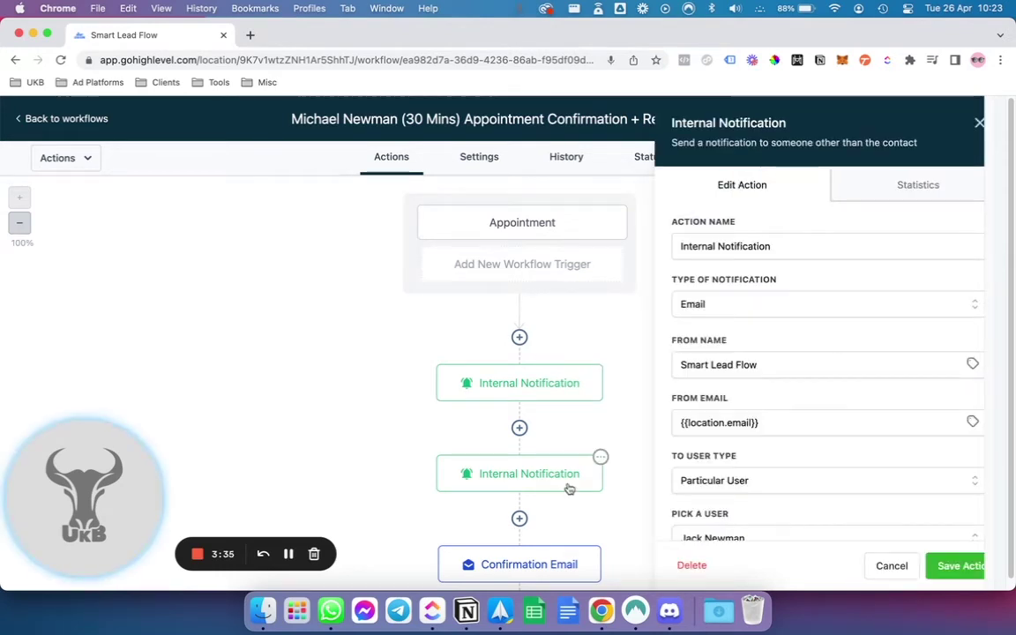
scroll(724, 342, down, 10)
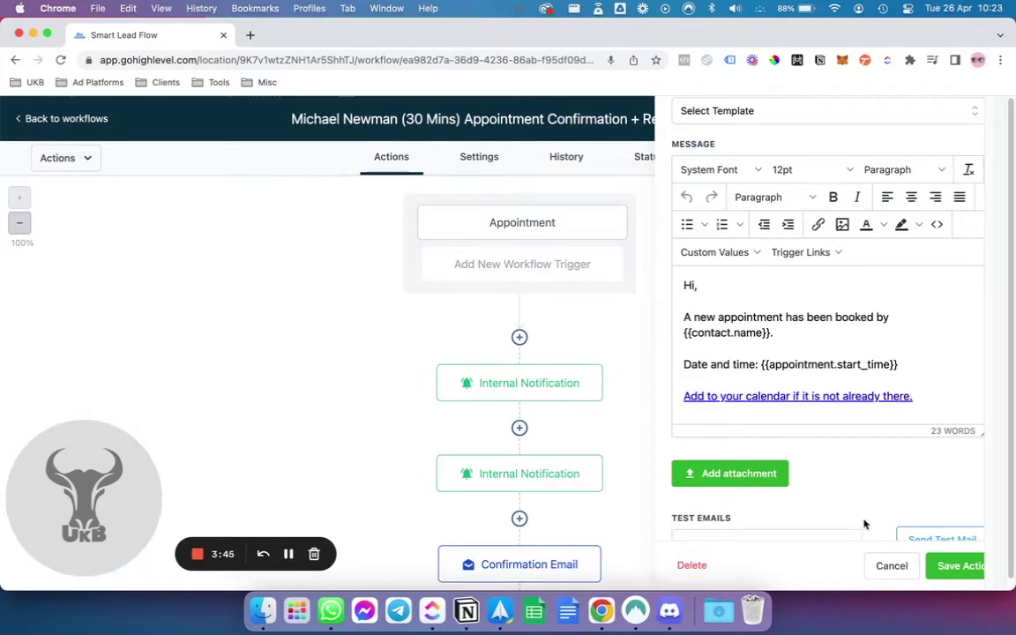
click(898, 570)
Examine the Confirmation Email action, the 1 Hour Before The Appointment wait and the remaining reminder actions of the workflow
scroll(803, 474, down, 1)
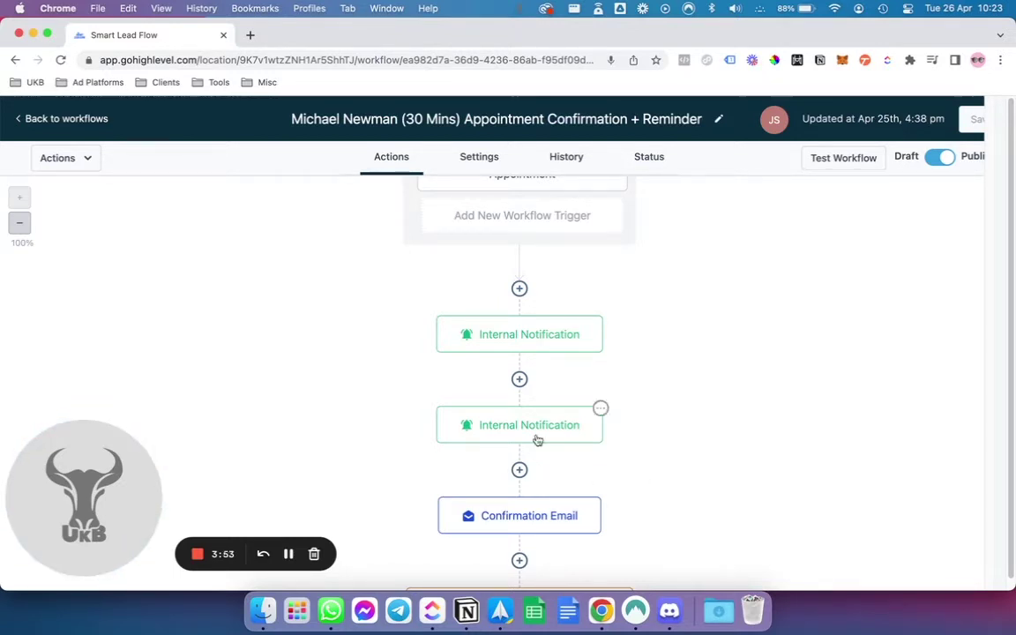
scroll(585, 444, down, 1)
scroll(585, 444, down, 3)
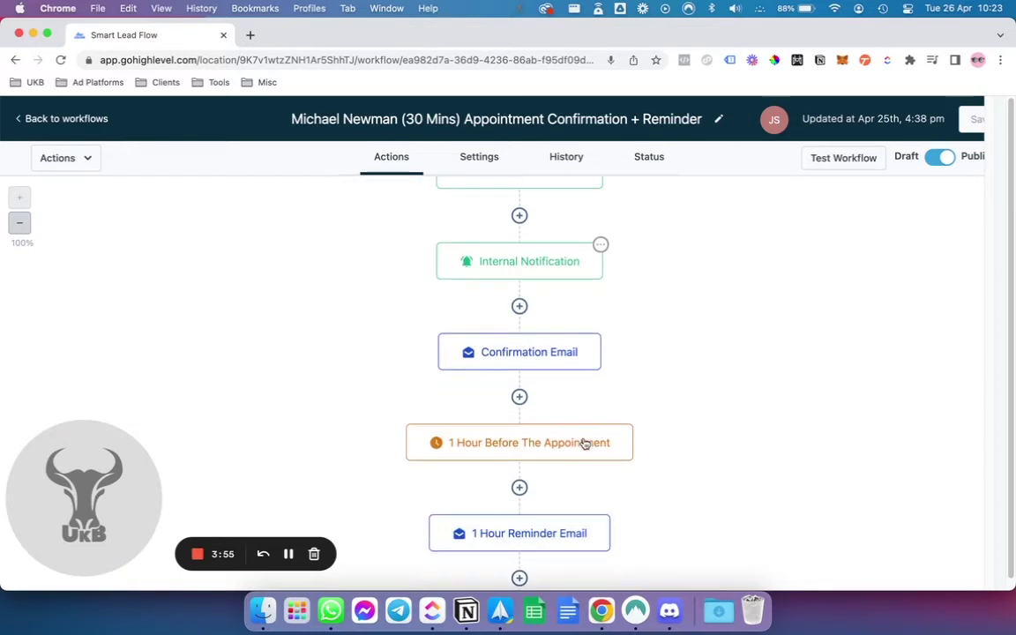
click(563, 361)
scroll(812, 381, down, 2)
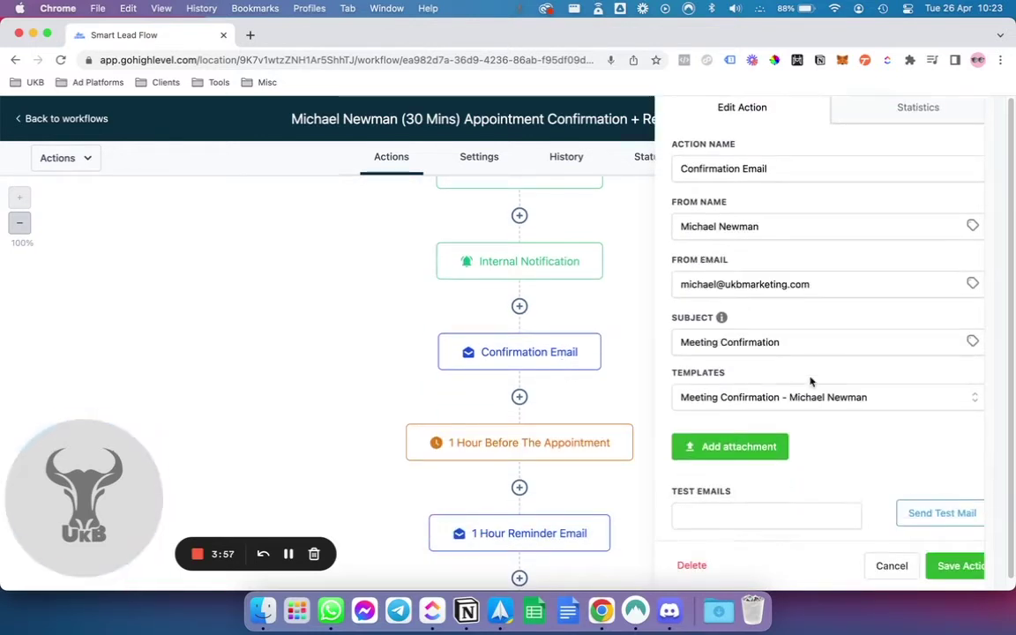
scroll(812, 381, down, 1)
click(542, 445)
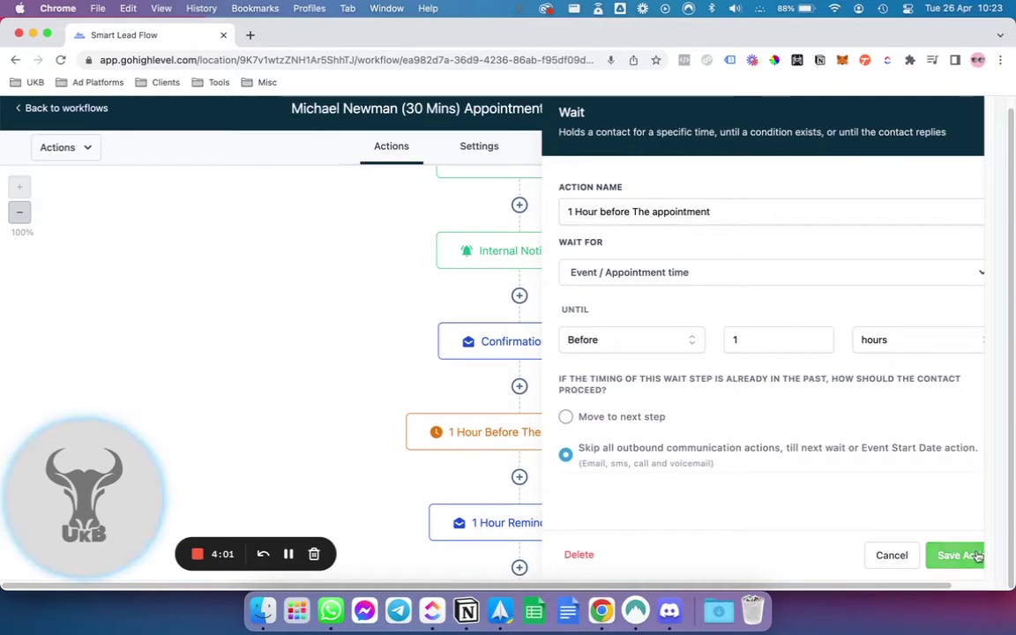
click(872, 555)
scroll(629, 422, down, 3)
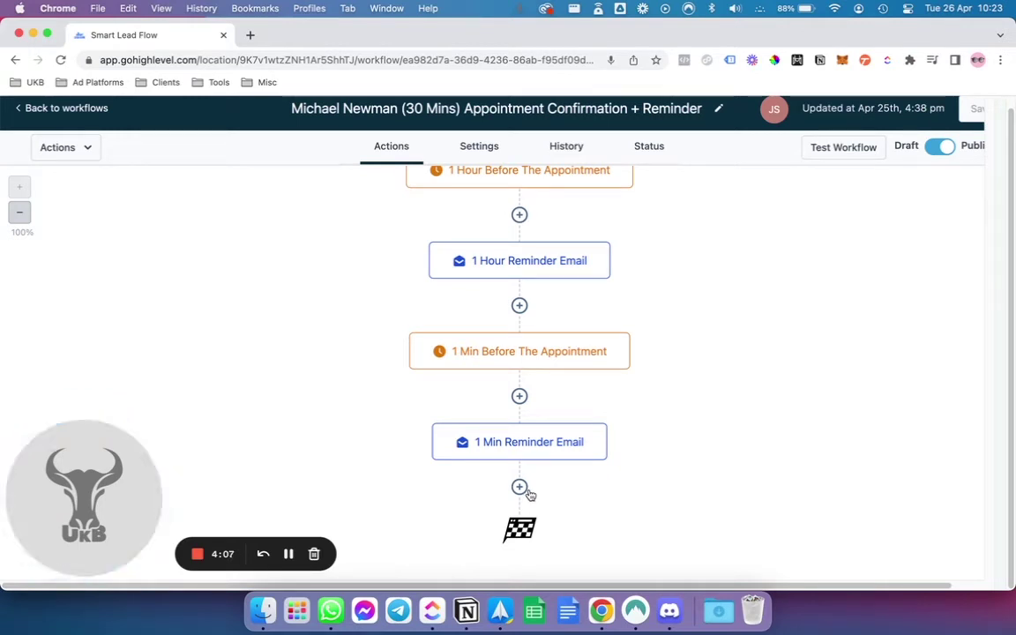
Start a new workflow trigger and check the available trigger types, leaving the type as CRM
scroll(534, 458, up, 10)
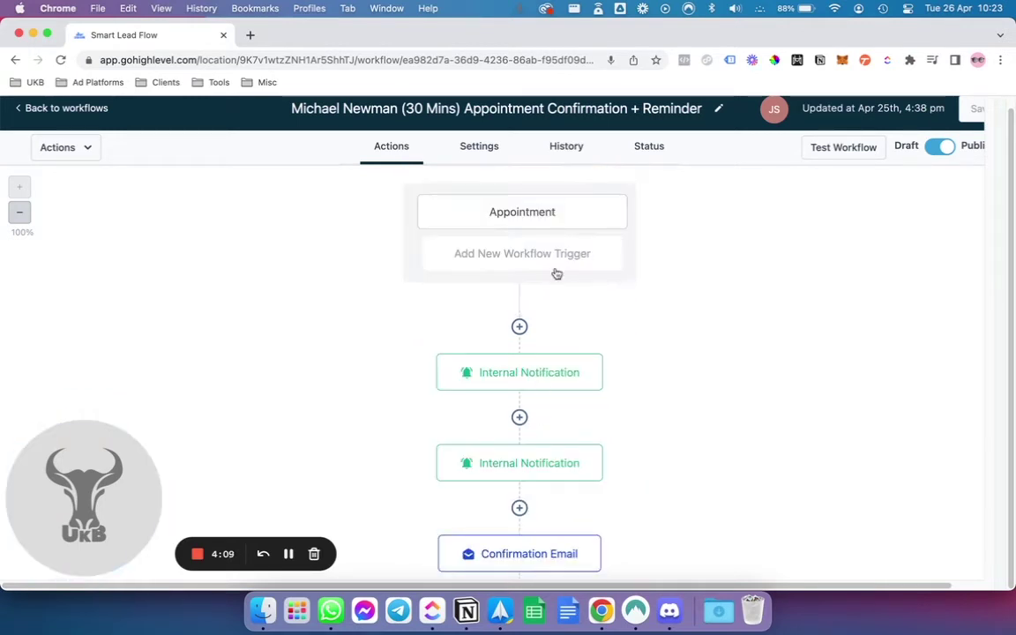
click(565, 257)
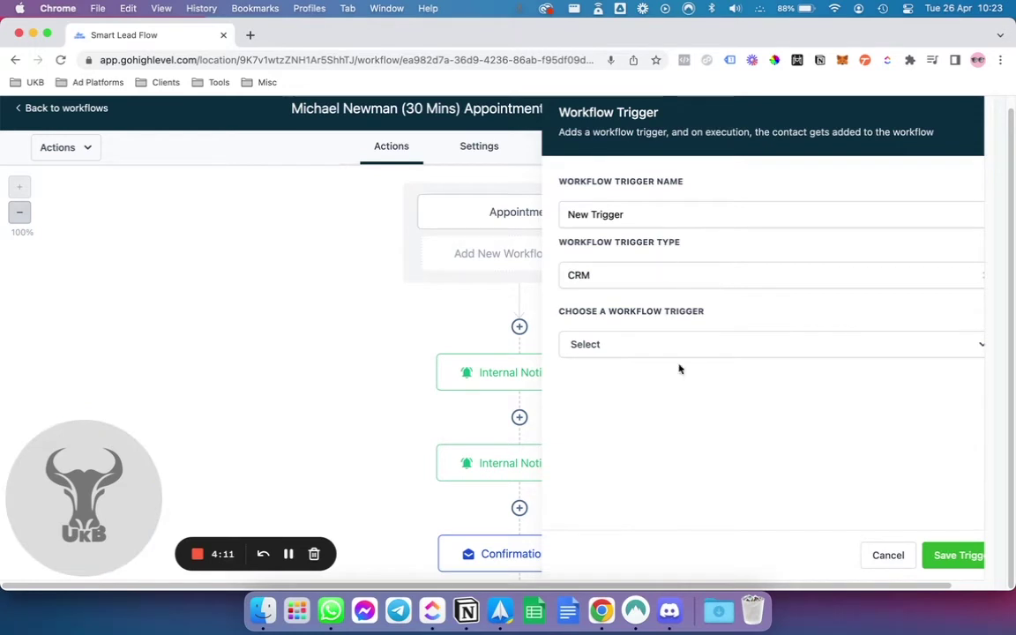
click(710, 343)
click(684, 284)
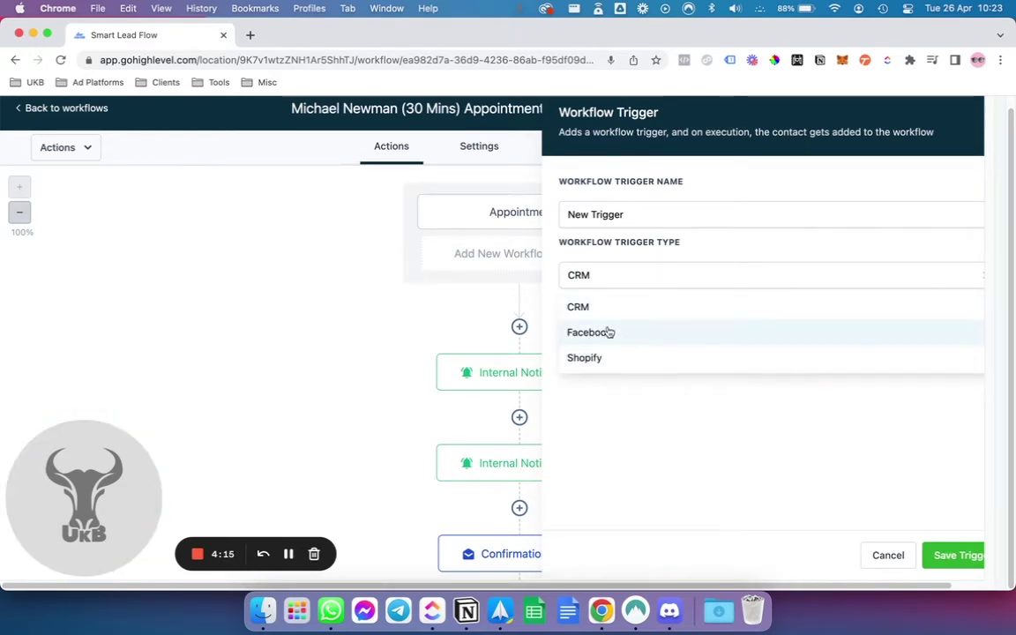
click(635, 437)
Browse the standard and membership triggers offered for the CRM type, and cancel the new trigger
click(684, 346)
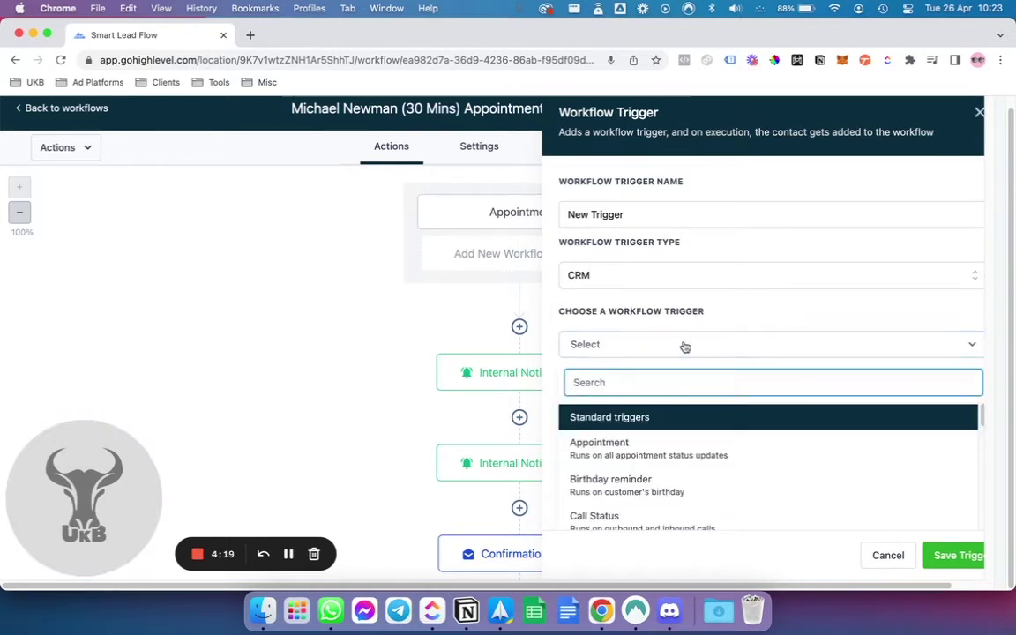
scroll(749, 319, down, 2)
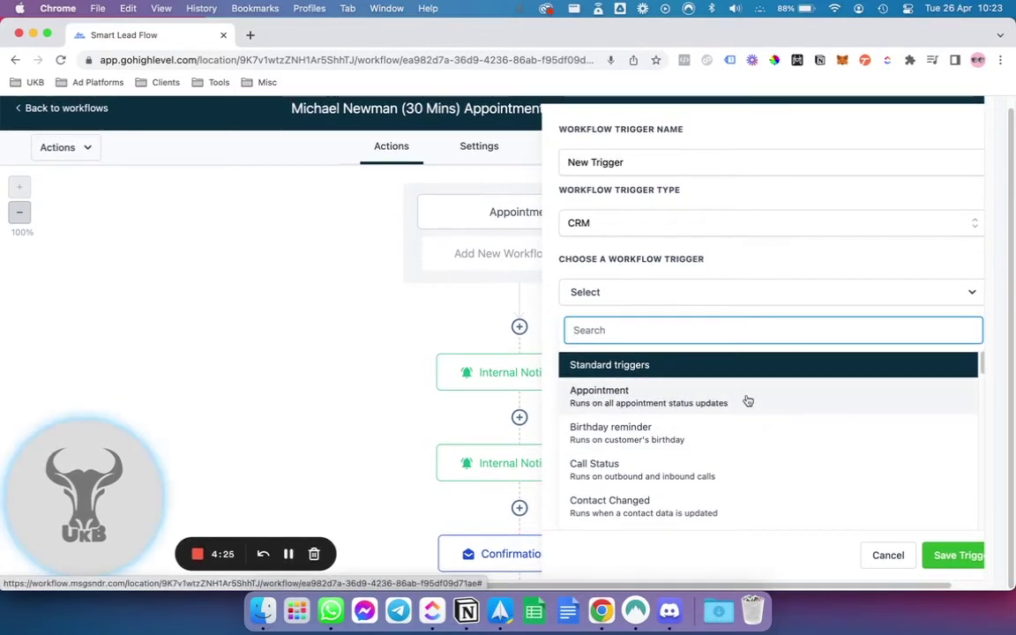
scroll(742, 441, down, 2)
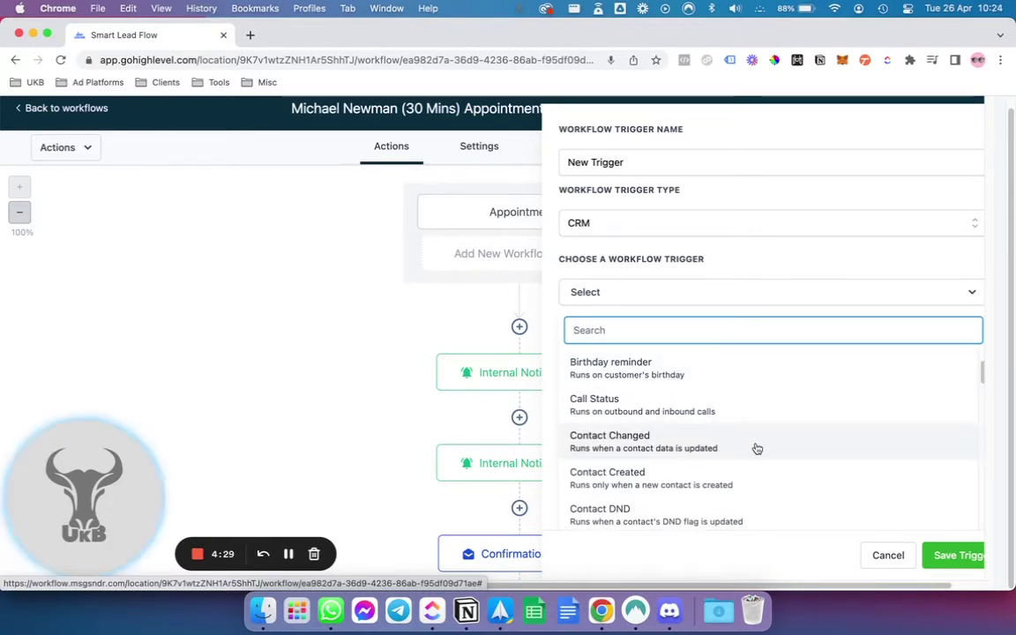
scroll(756, 446, down, 4)
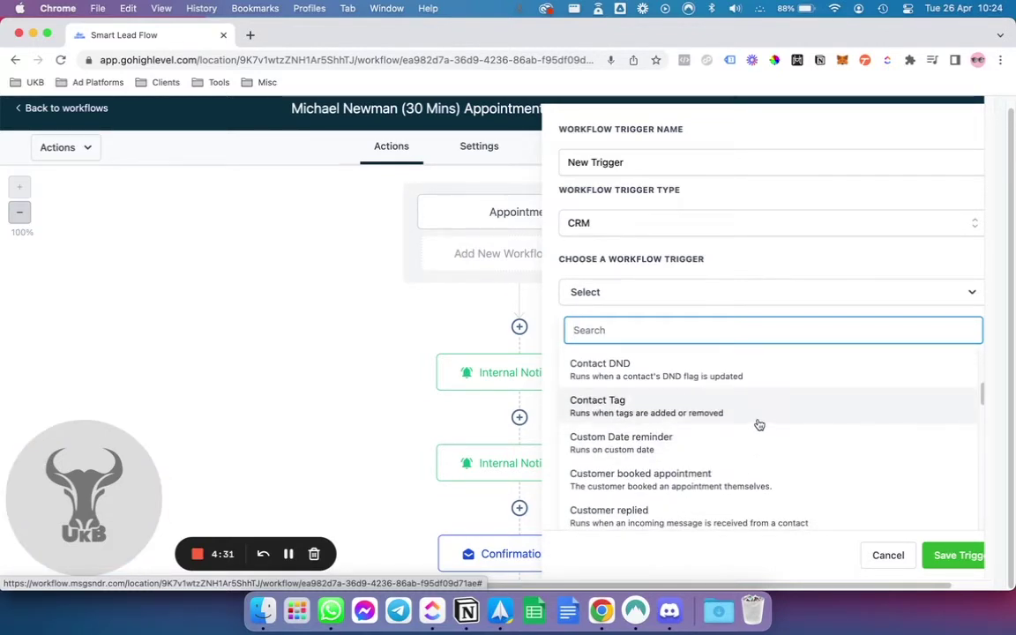
scroll(757, 425, down, 2)
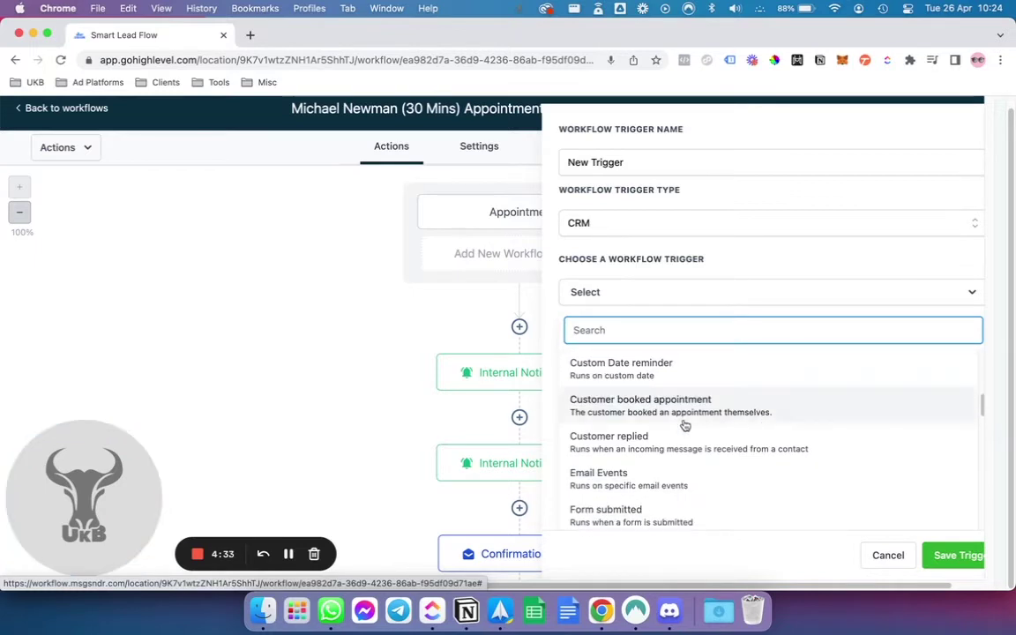
scroll(803, 407, down, 4)
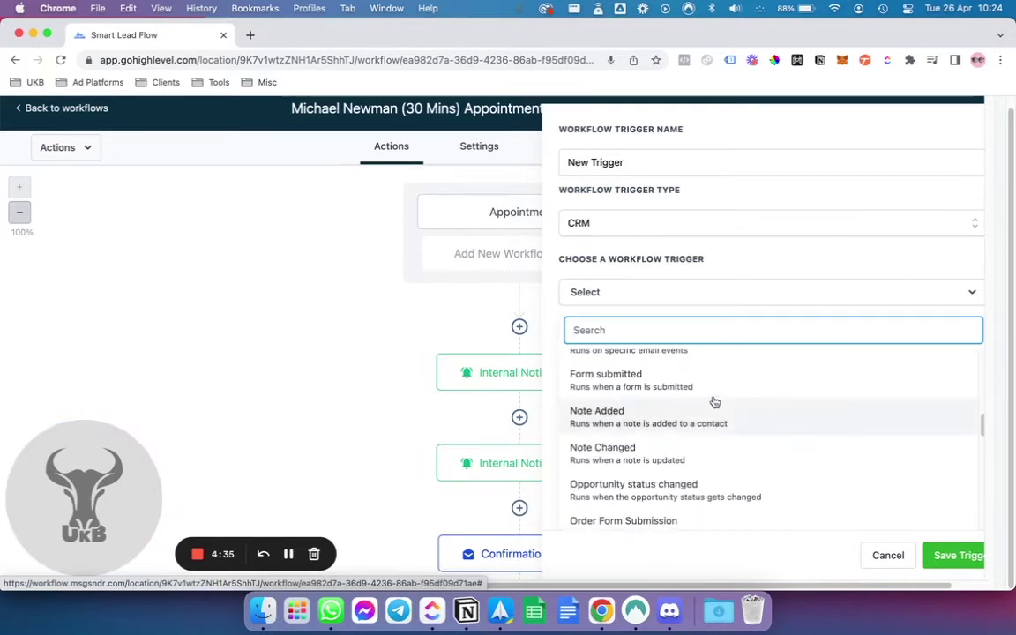
scroll(651, 393, up, 1)
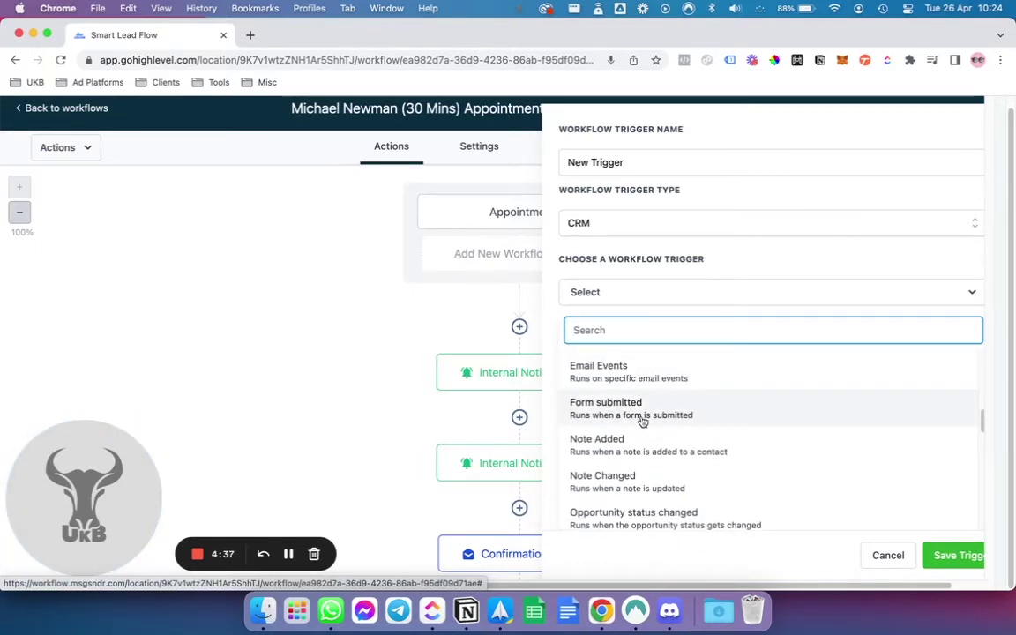
scroll(647, 424, down, 3)
scroll(643, 423, down, 6)
scroll(643, 423, up, 5)
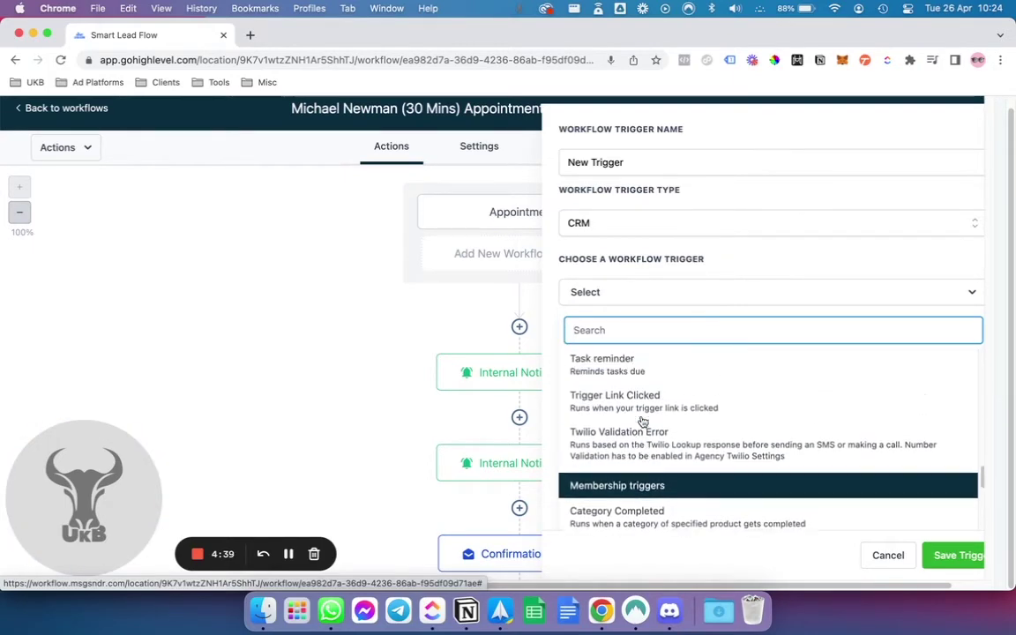
scroll(643, 423, down, 10)
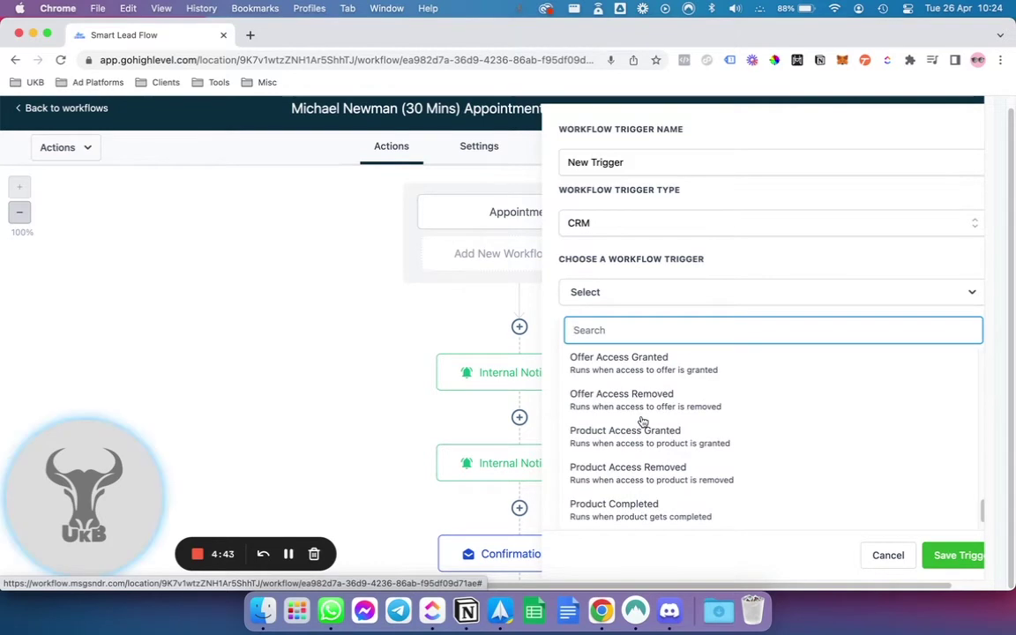
scroll(643, 422, up, 3)
click(885, 556)
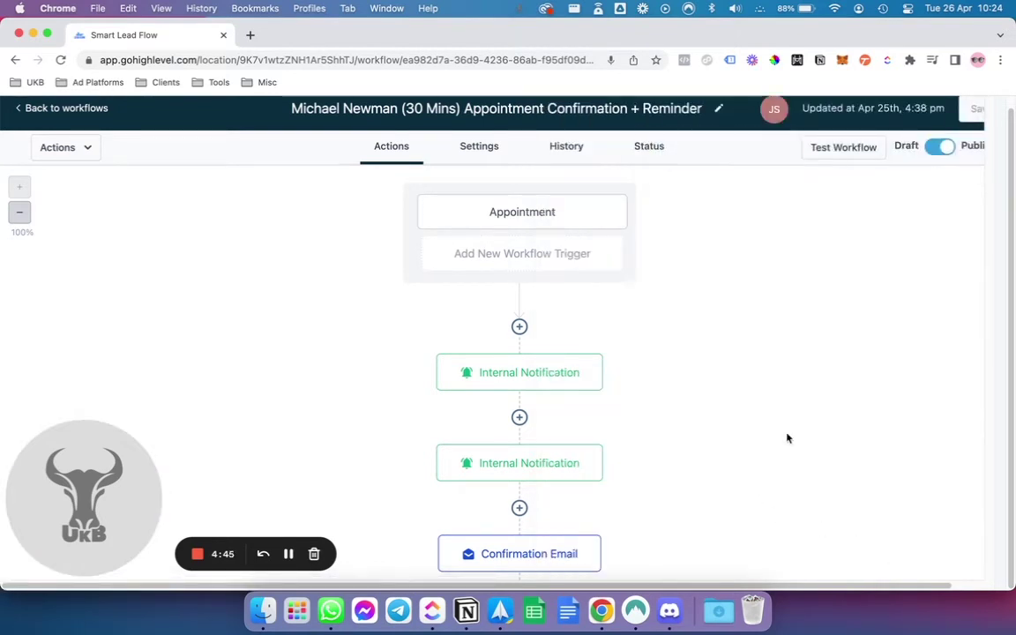
Start adding an action directly below the workflow trigger and browse the communication, CRM, membership and condition actions on offer
scroll(788, 438, down, 1)
click(520, 303)
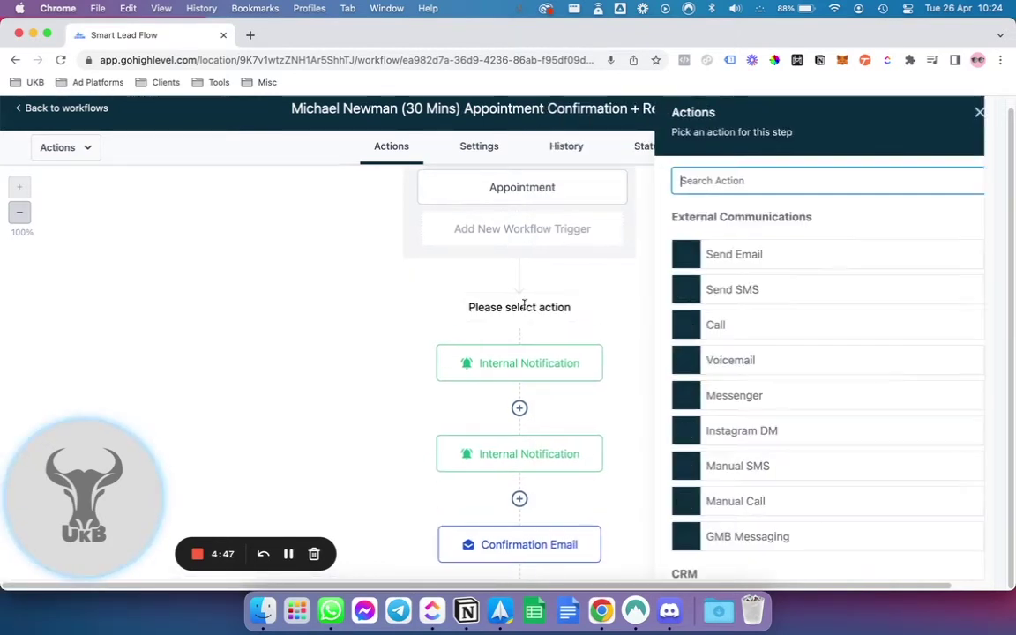
scroll(802, 255, down, 1)
scroll(802, 254, up, 1)
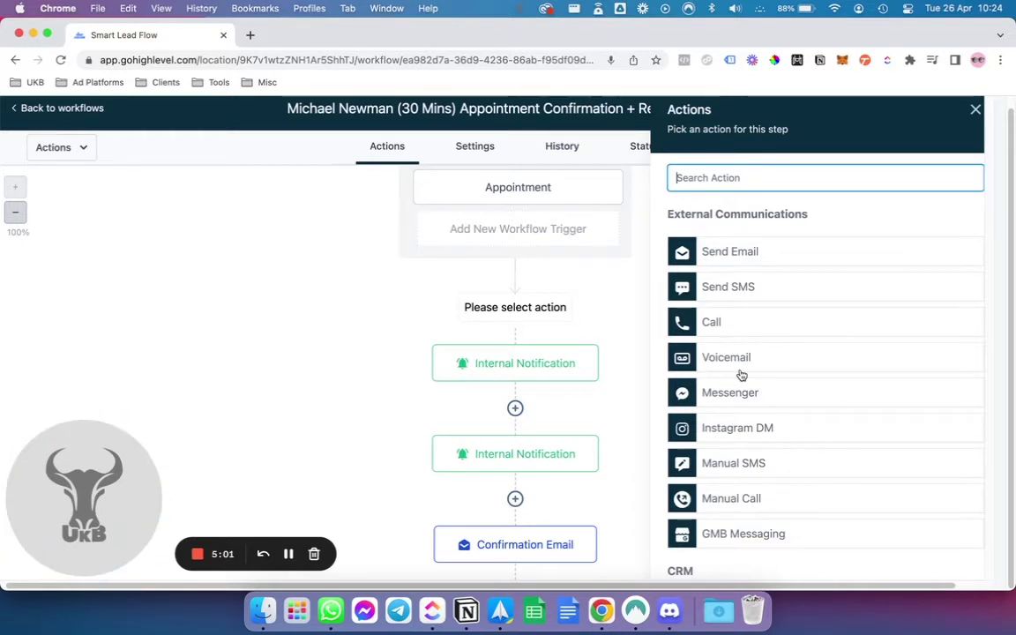
scroll(741, 375, down, 5)
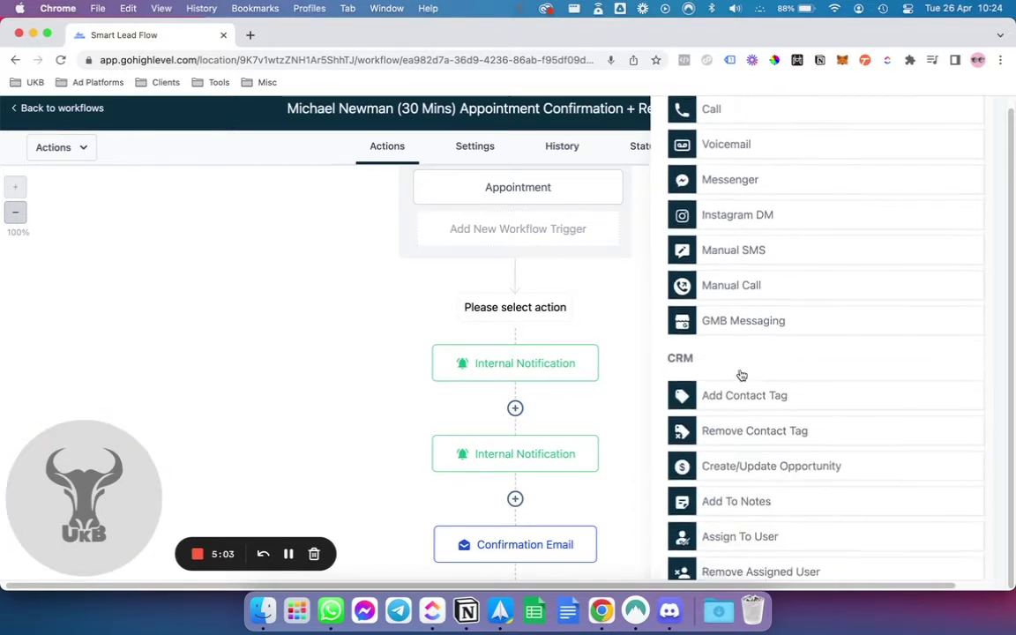
scroll(741, 375, down, 1)
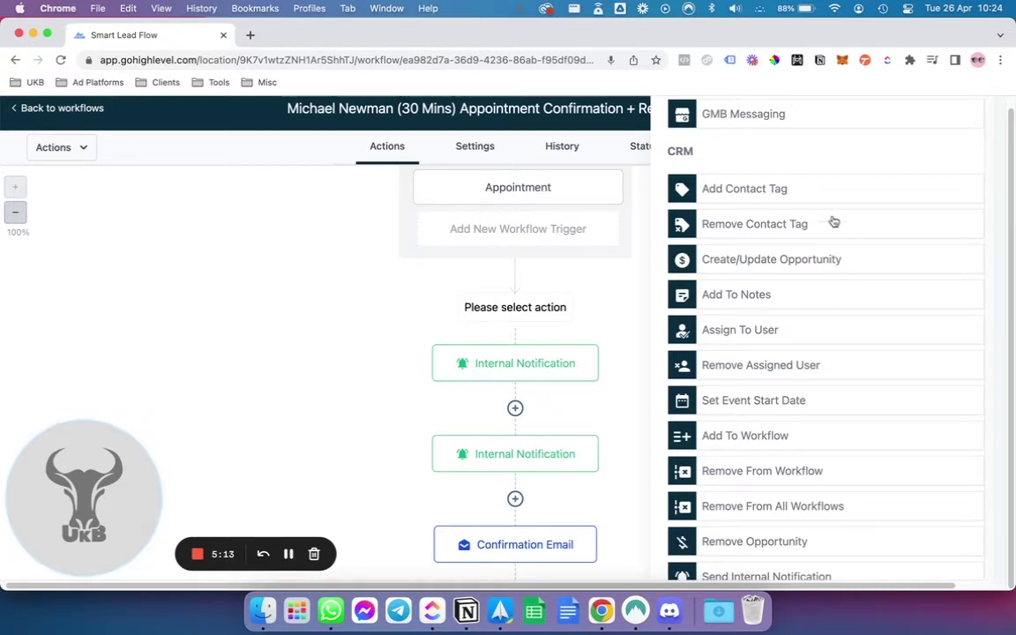
scroll(789, 217, down, 6)
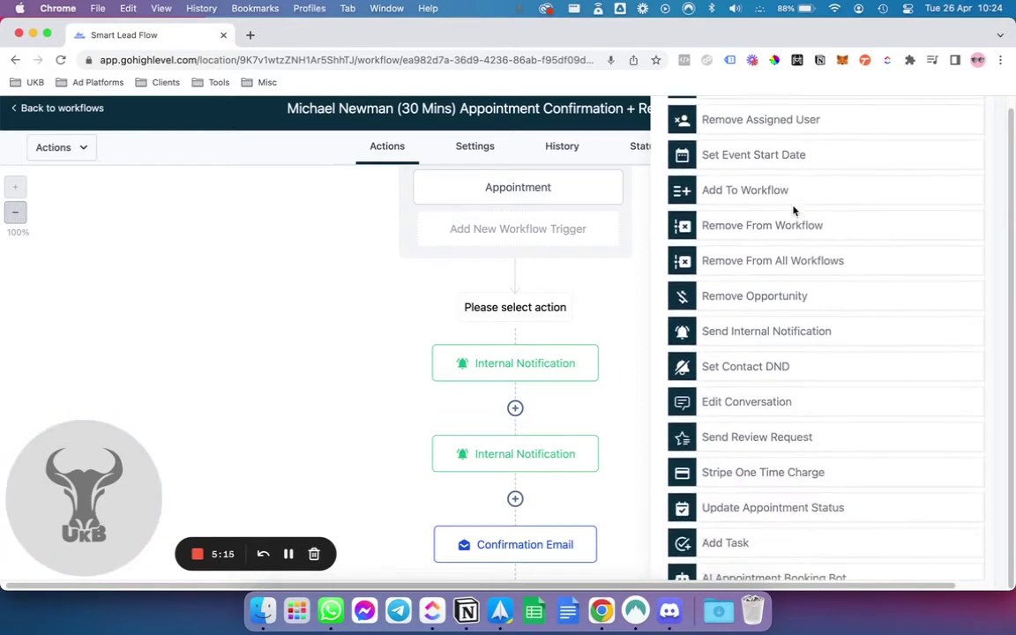
scroll(781, 519, down, 4)
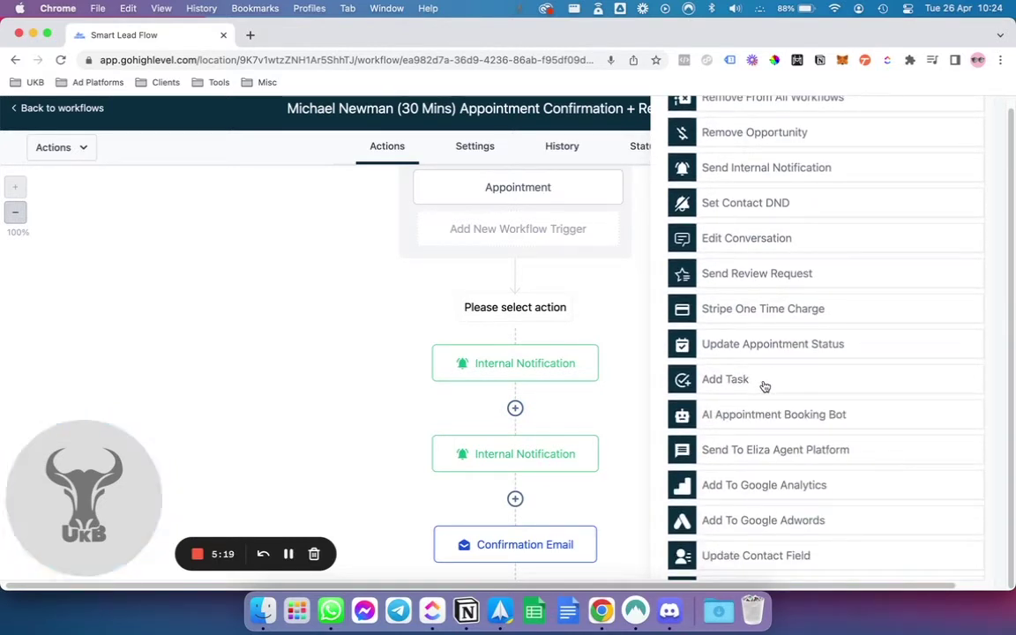
scroll(821, 387, down, 10)
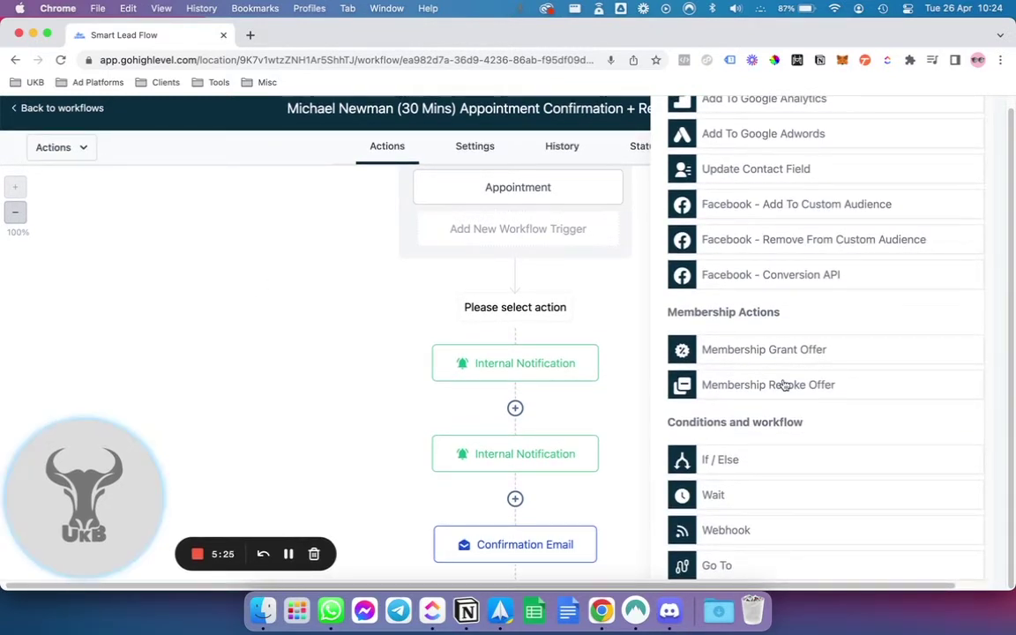
Choose the If / Else action and base its condition on the Country contact field with the operator Is
click(785, 463)
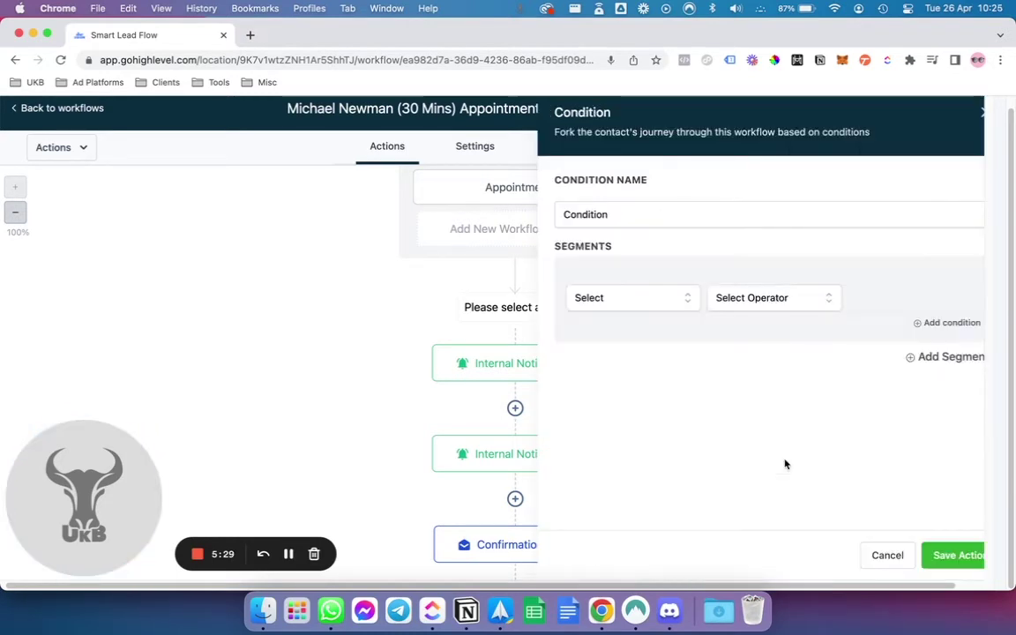
scroll(762, 454, up, 3)
scroll(649, 321, down, 3)
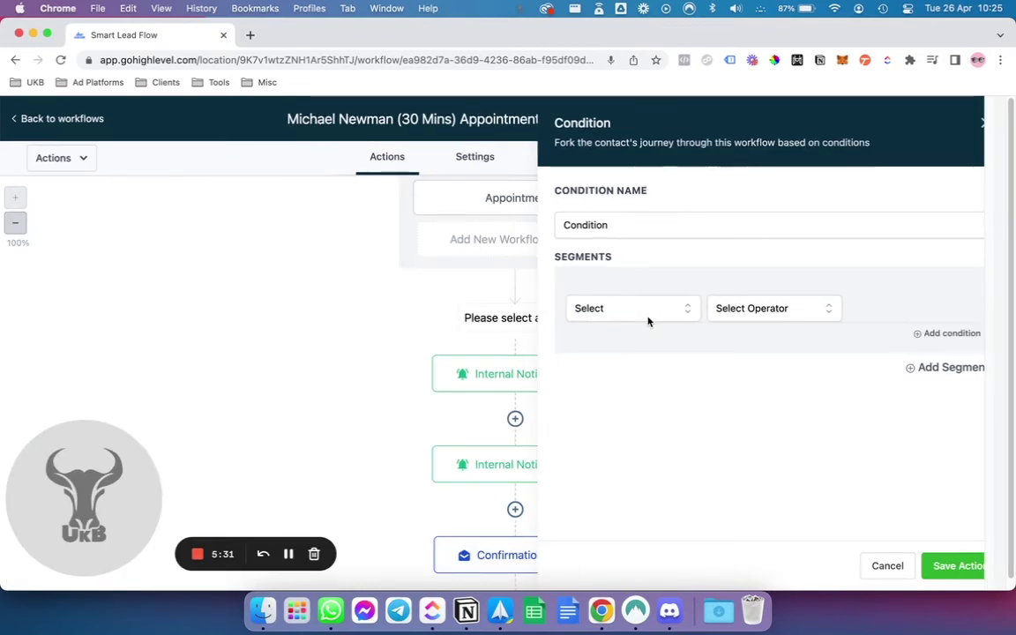
click(644, 311)
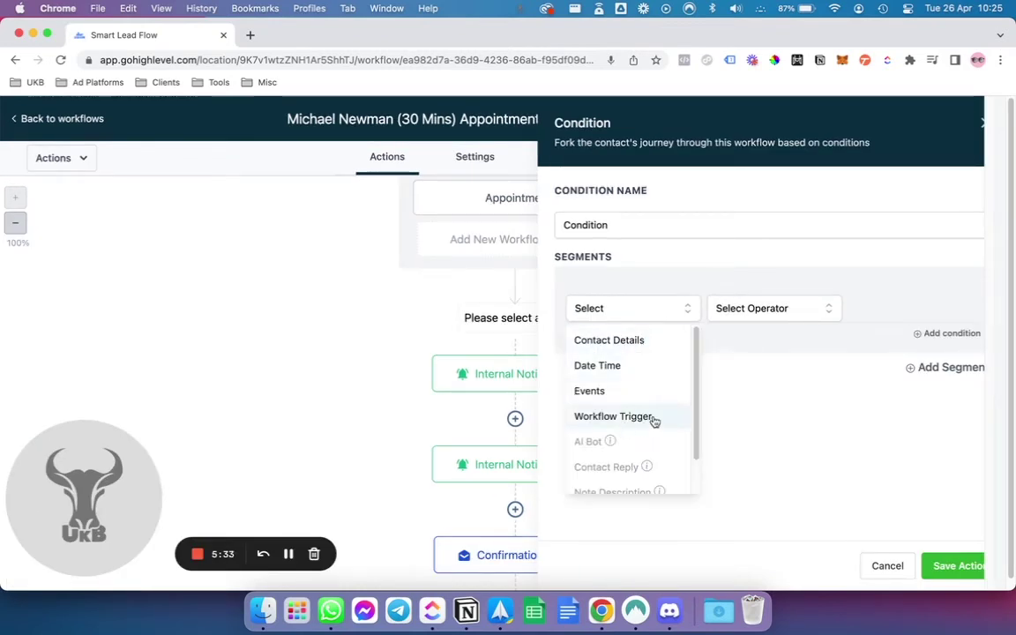
click(633, 344)
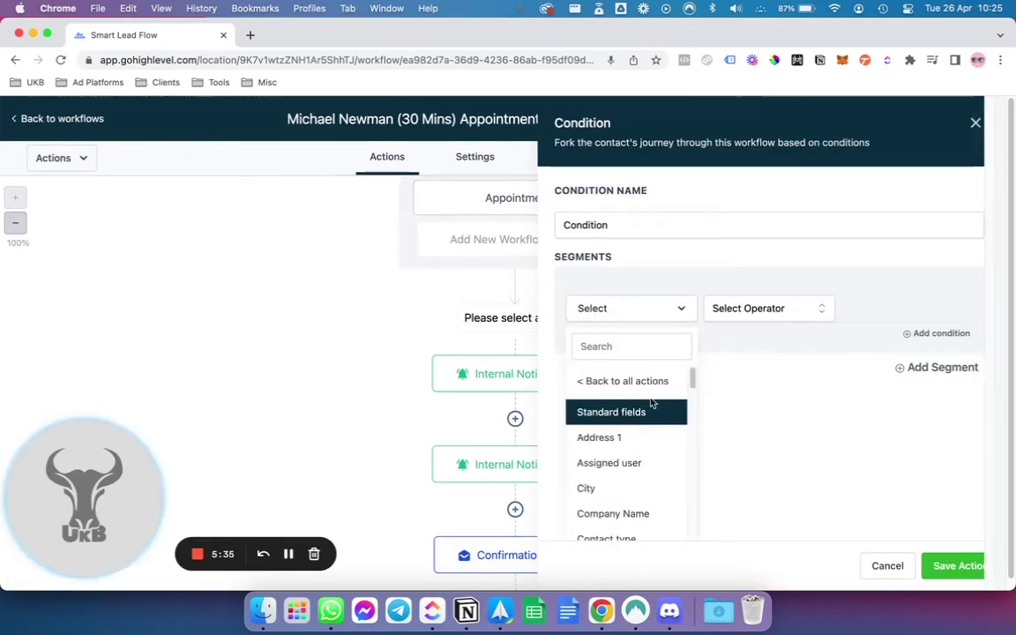
scroll(657, 388, down, 2)
scroll(637, 450, down, 2)
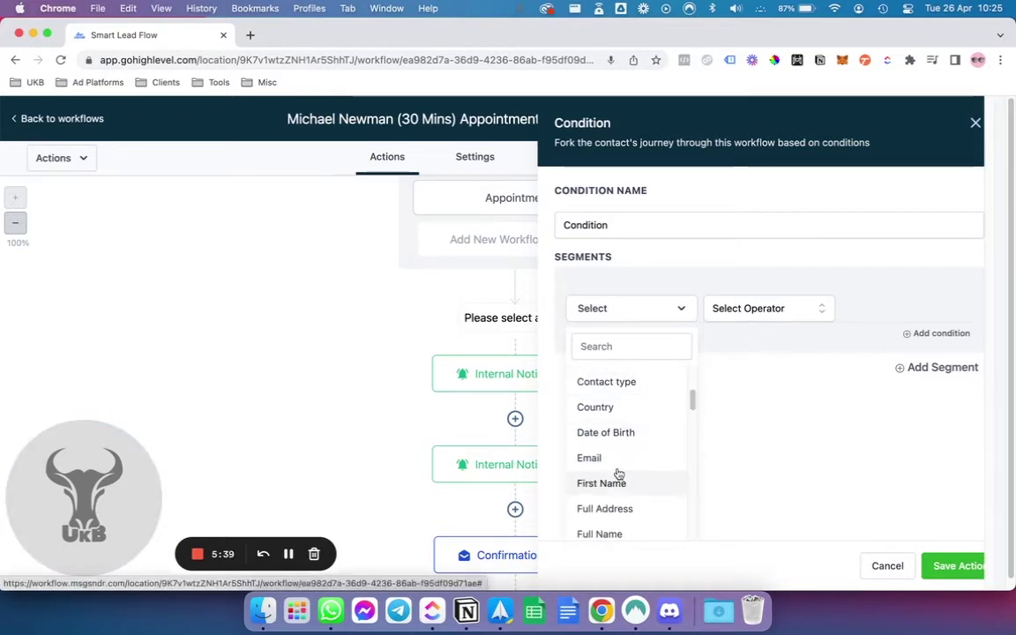
click(624, 405)
click(801, 320)
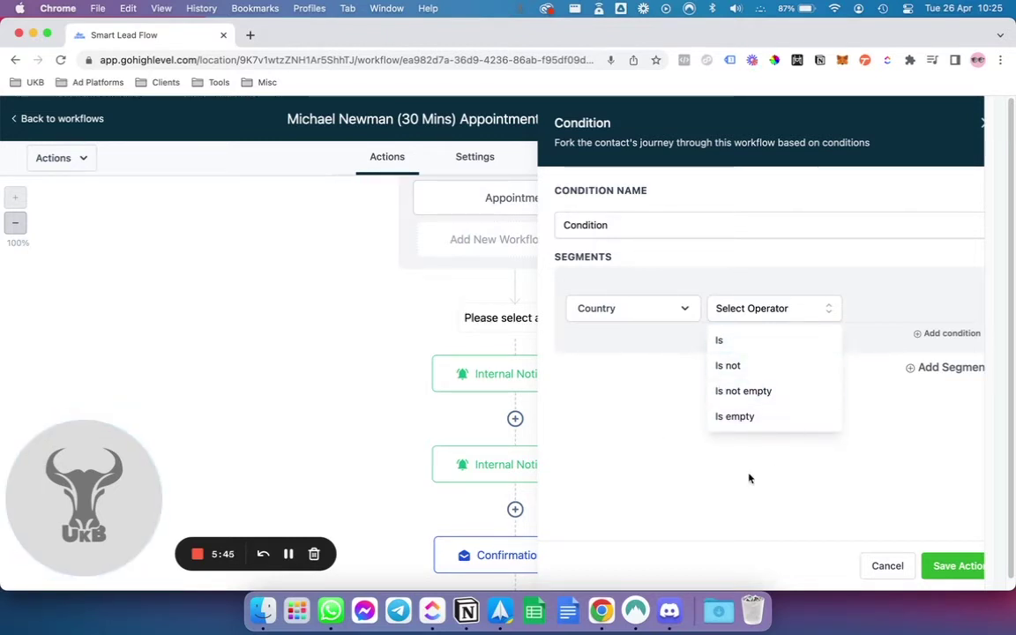
click(770, 344)
Search the condition's country values for unite, grea, king and eng, clearing each search term
click(889, 311)
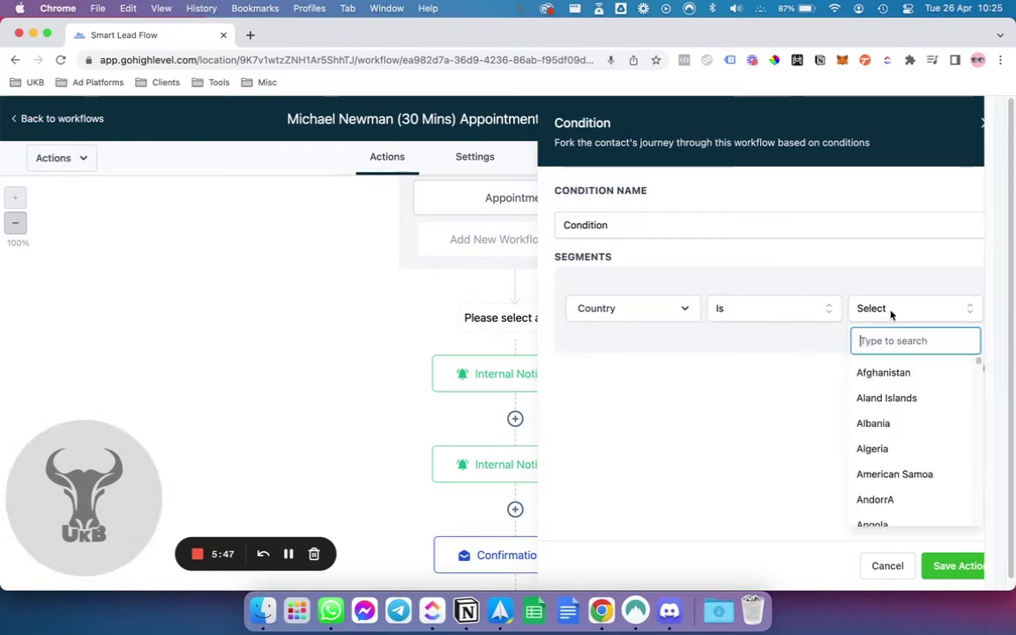
scroll(889, 422, down, 10)
text(un)
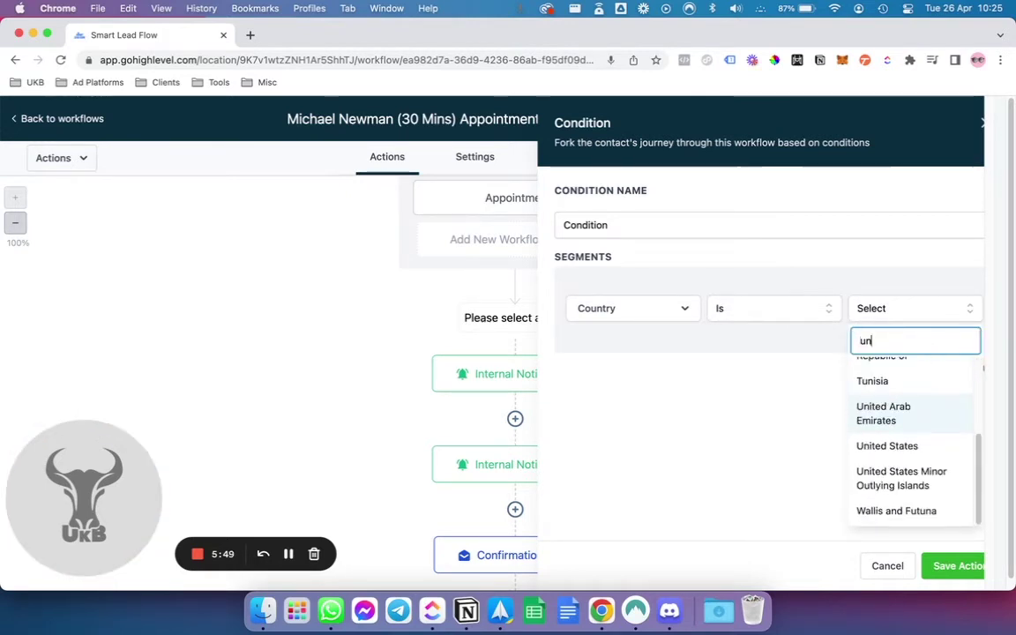
text(ite)
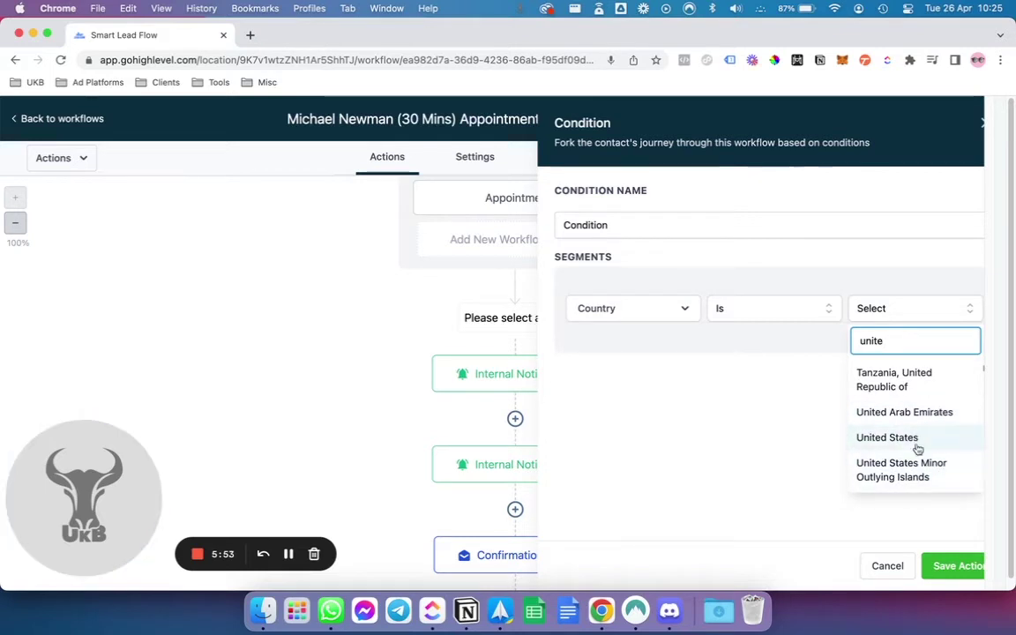
scroll(918, 451, down, 1)
scroll(917, 451, up, 1)
key(BackSpace)
key(BackSpace)
key(BackSpace)
key(BackSpace)
key(BackSpace)
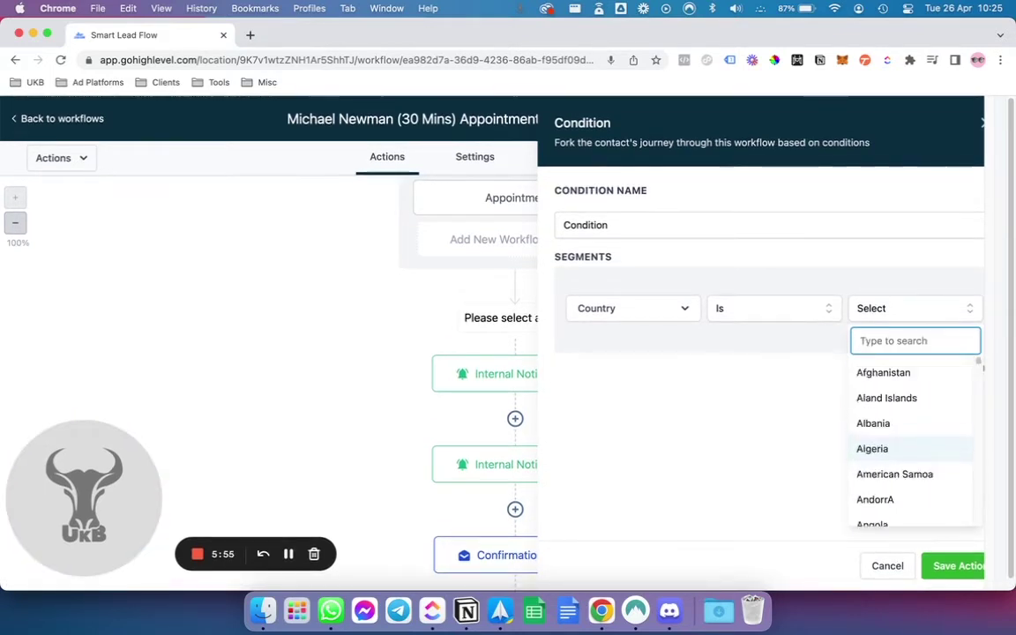
text(grea)
key(BackSpace)
key(BackSpace)
key(BackSpace)
key(BackSpace)
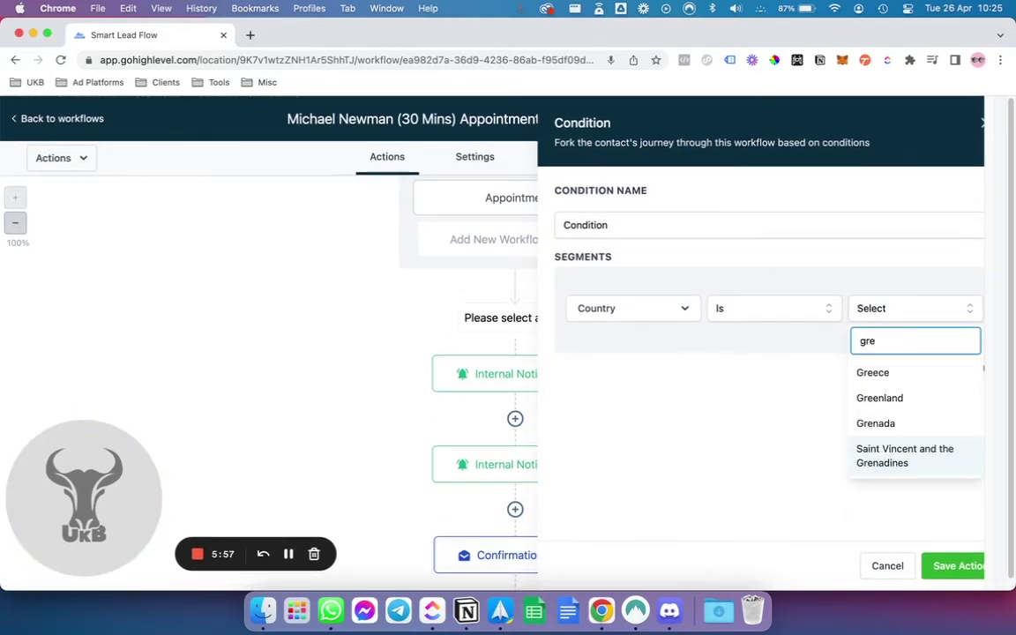
text(kin)
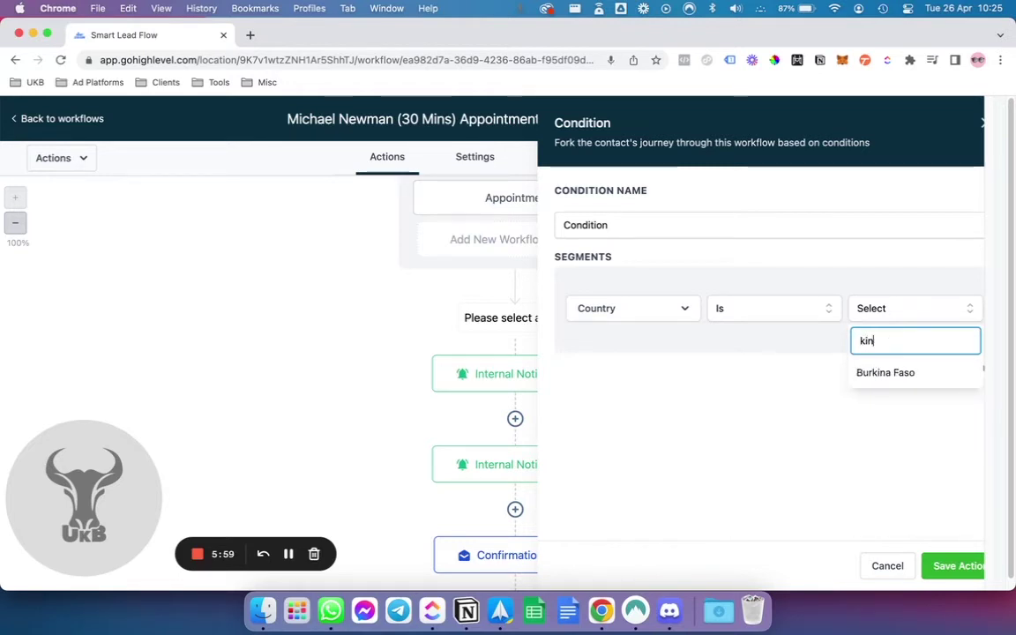
text(g)
key(BackSpace)
key(BackSpace)
key(BackSpace)
key(BackSpace)
text(eng)
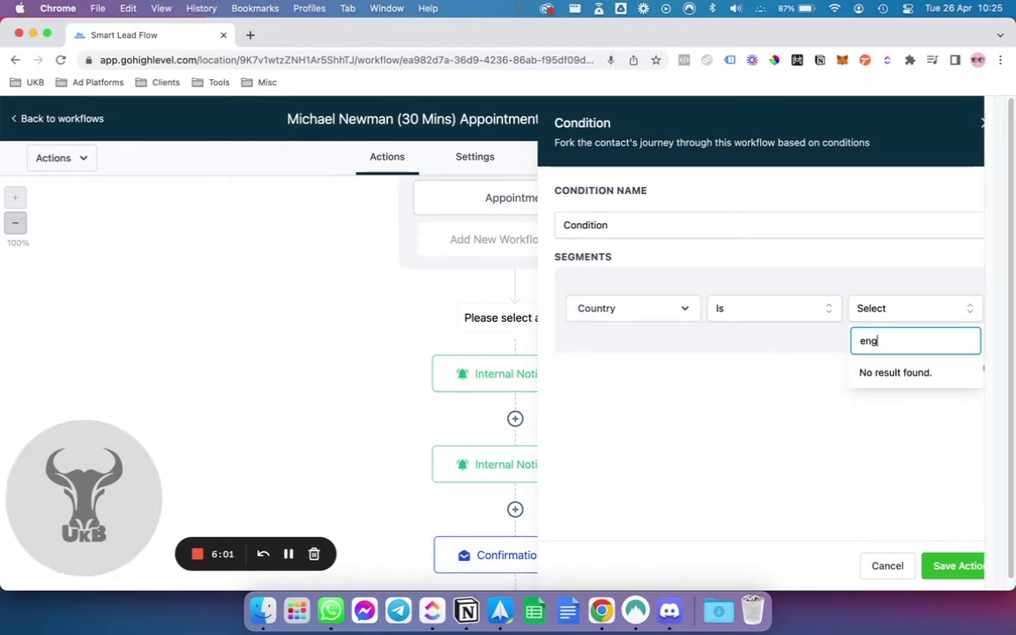
key(BackSpace)
key(BackSpace)
key(BackSpace)
Select UK as the condition's country and save the If / Else action
scroll(919, 472, down, 20)
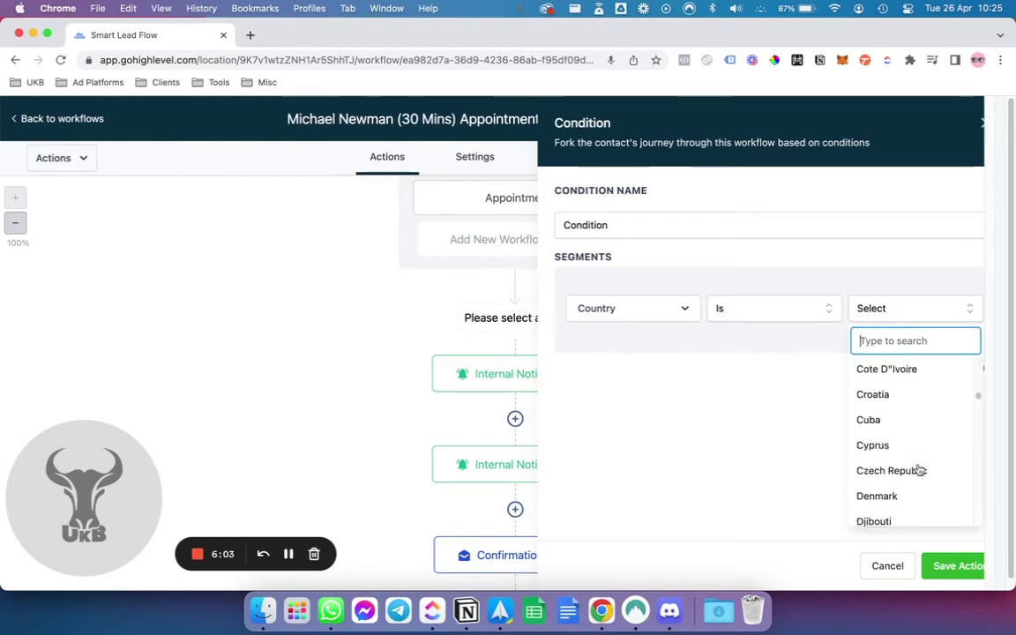
scroll(918, 471, down, 20)
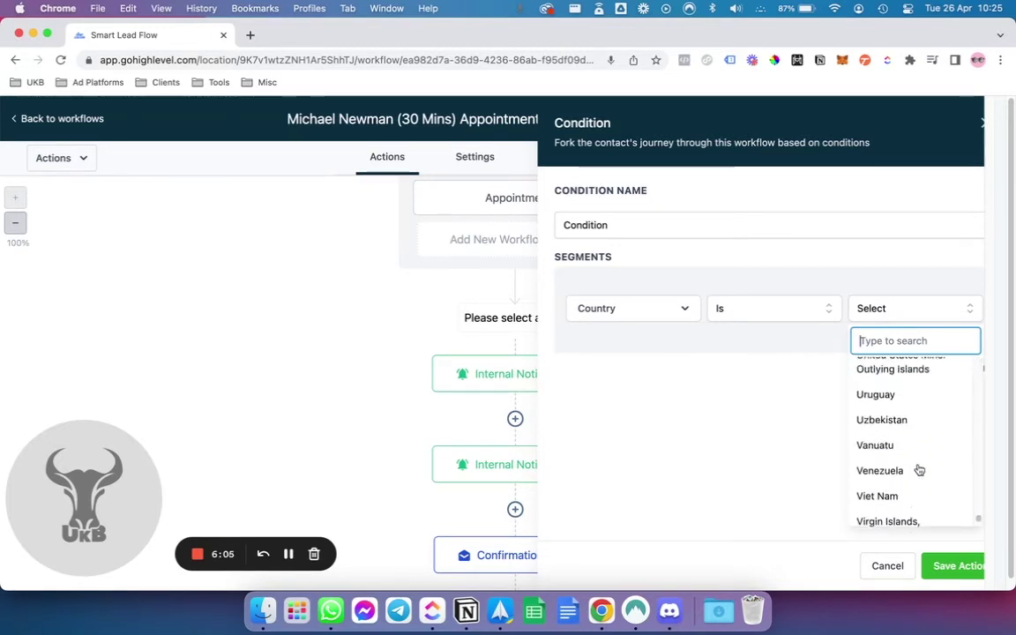
scroll(919, 471, up, 3)
scroll(919, 470, up, 3)
click(891, 432)
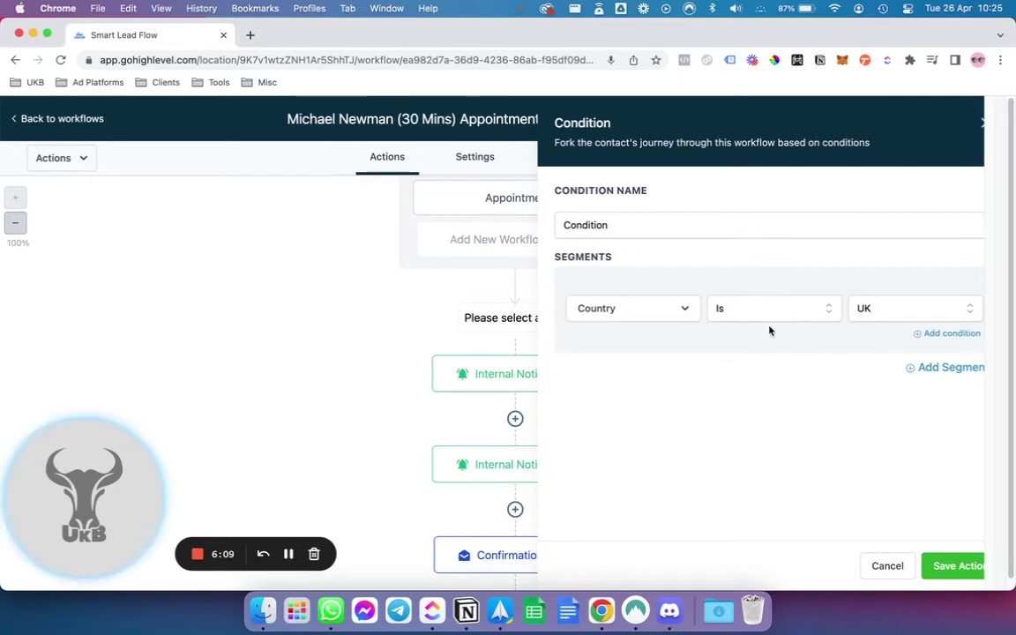
click(949, 570)
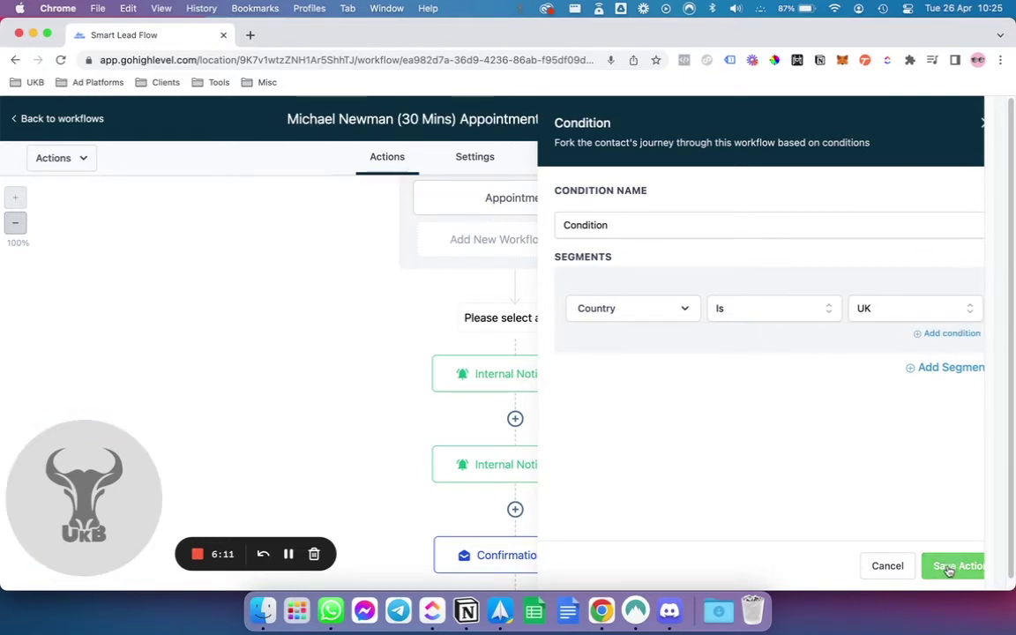
Review the Yes and No branches under the condition, and return to the workflows list without saving the workflow
scroll(585, 335, down, 5)
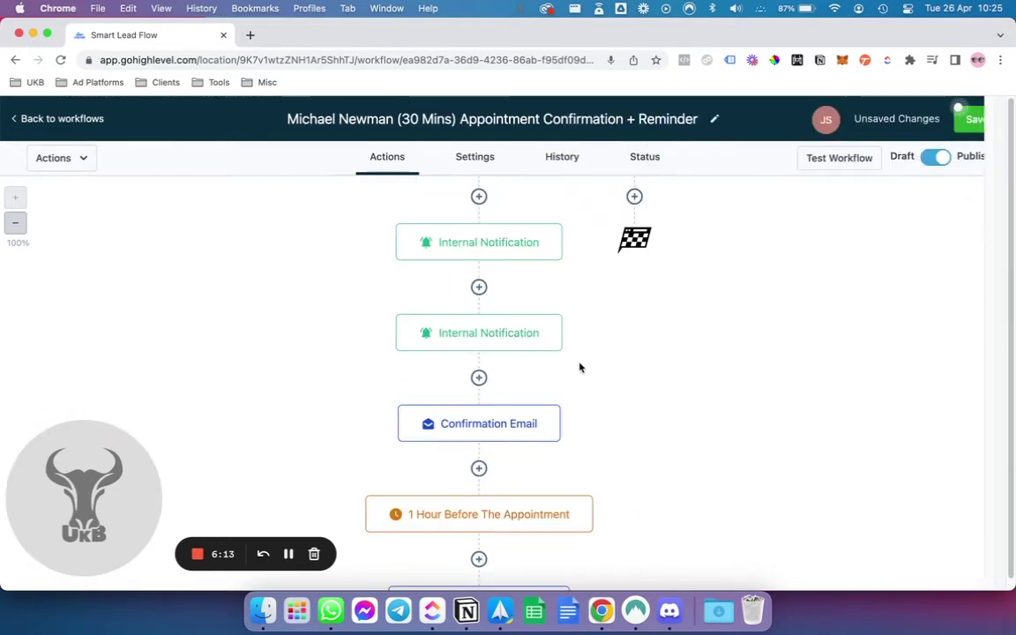
scroll(578, 365, up, 3)
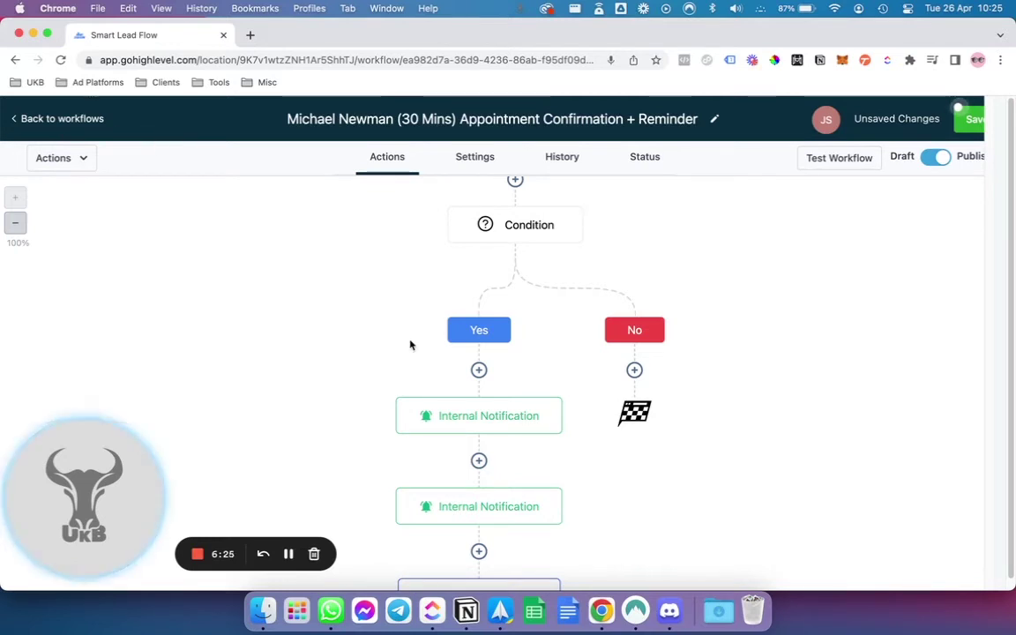
click(78, 126)
click(622, 400)
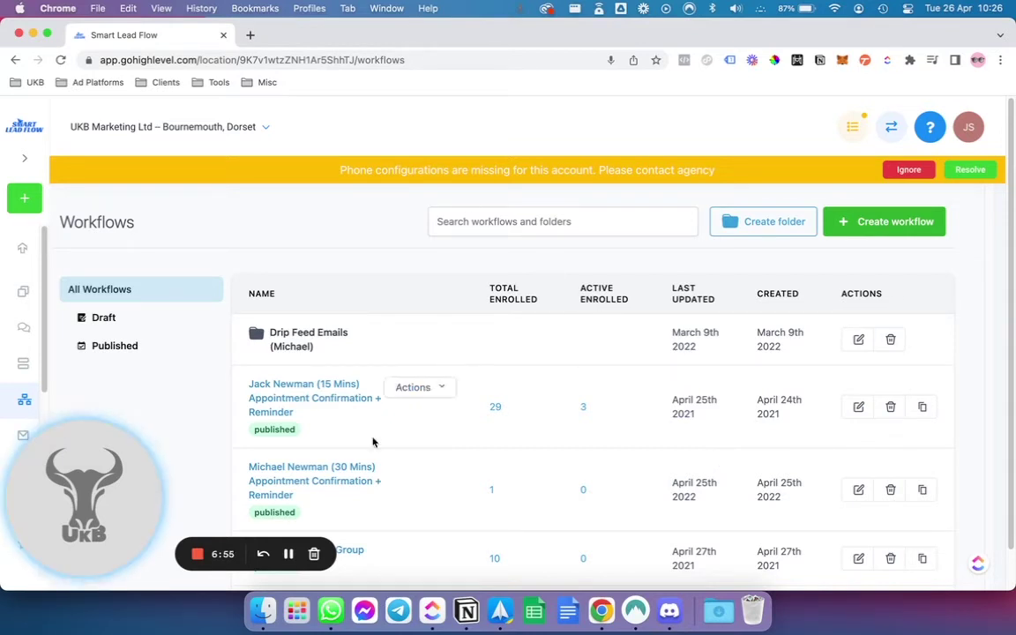
Show all conversations in the Conversations area and ignore the missing phone configuration warning
drag(75, 466, 253, 448)
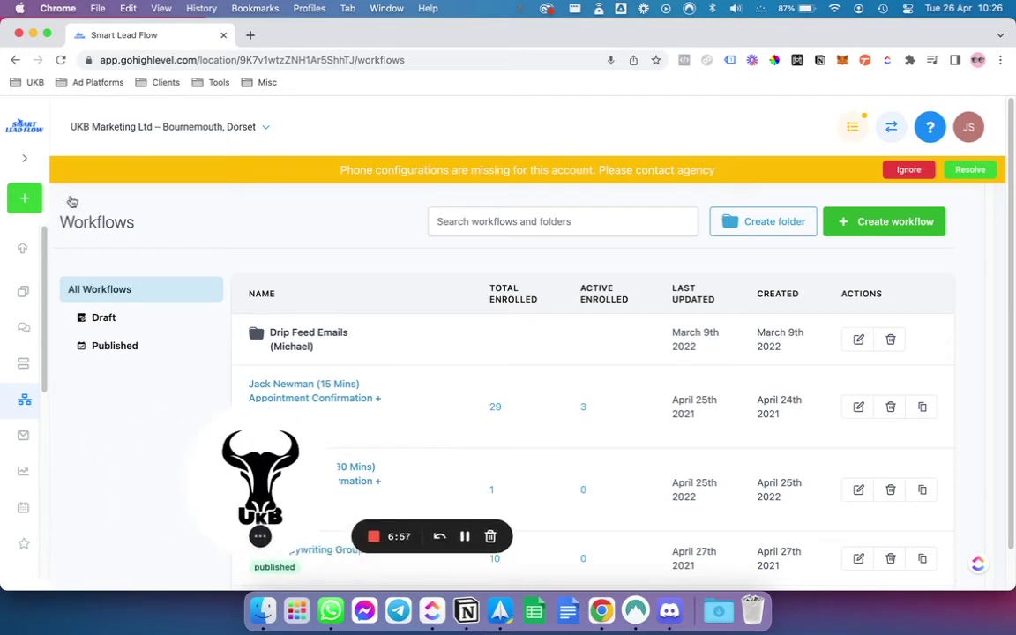
click(24, 159)
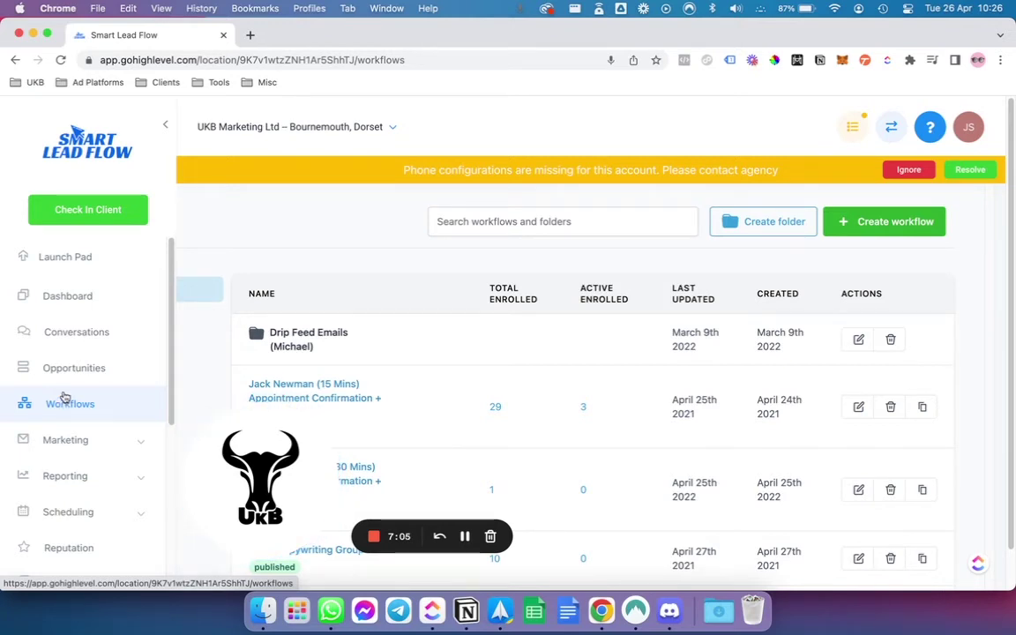
click(98, 340)
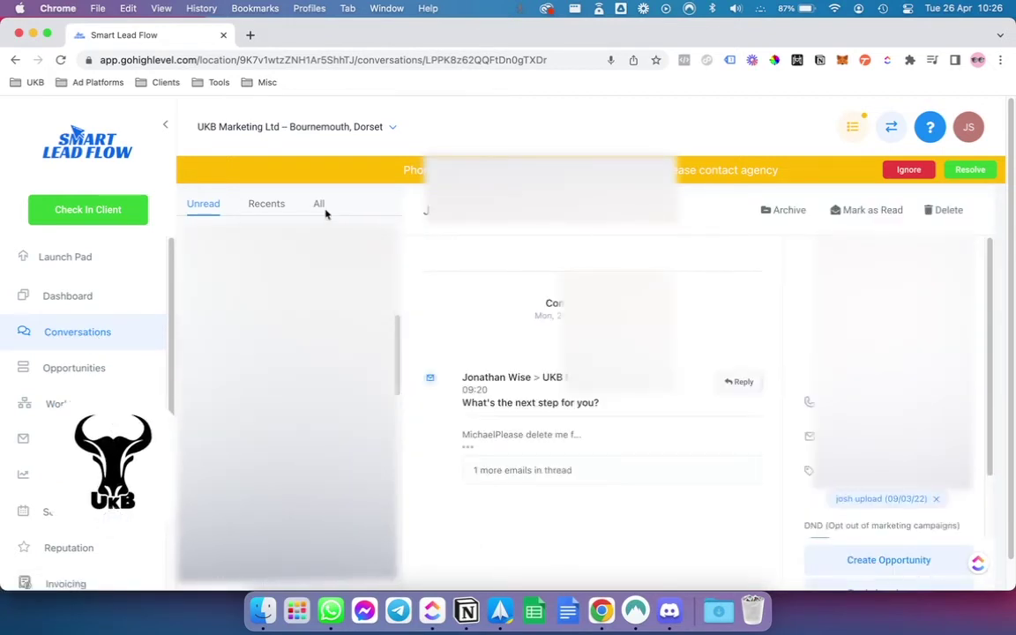
click(319, 206)
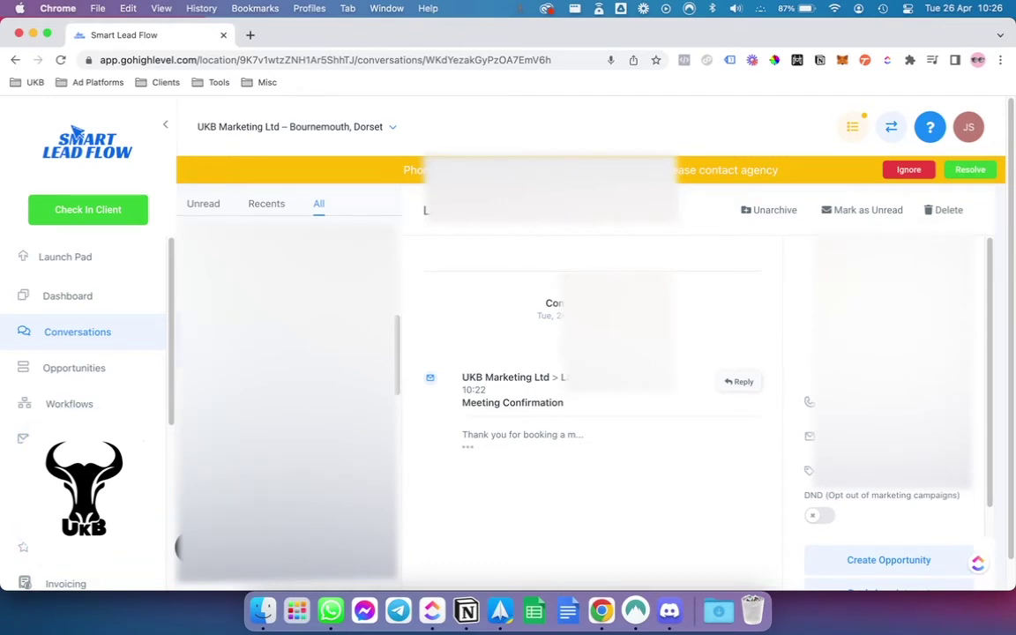
click(909, 170)
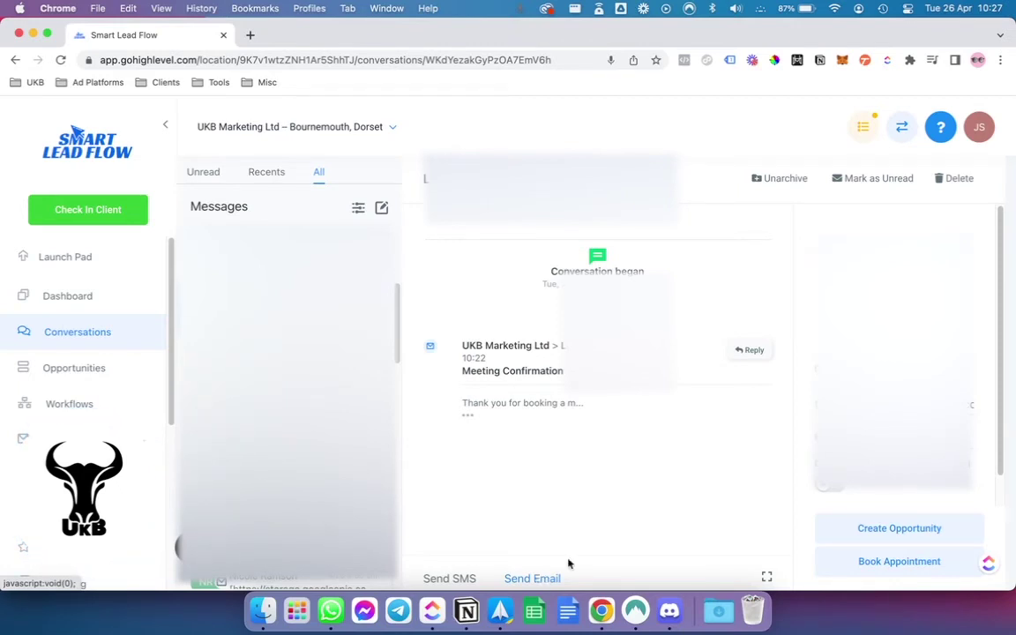
Open the email composer in the Meeting Confirmation conversation, and open that contact's detail record
click(518, 578)
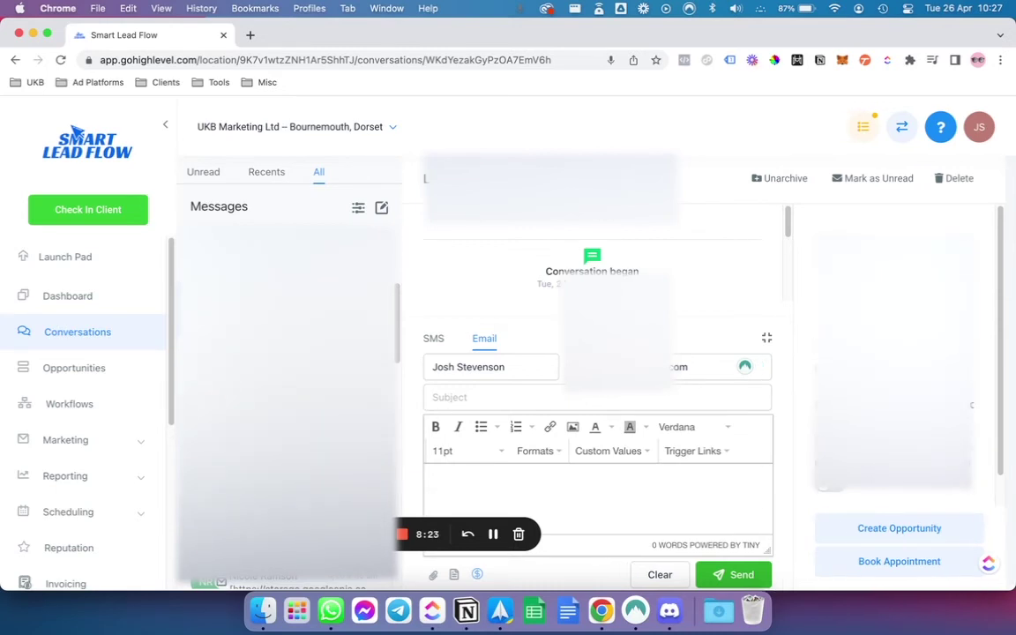
click(460, 178)
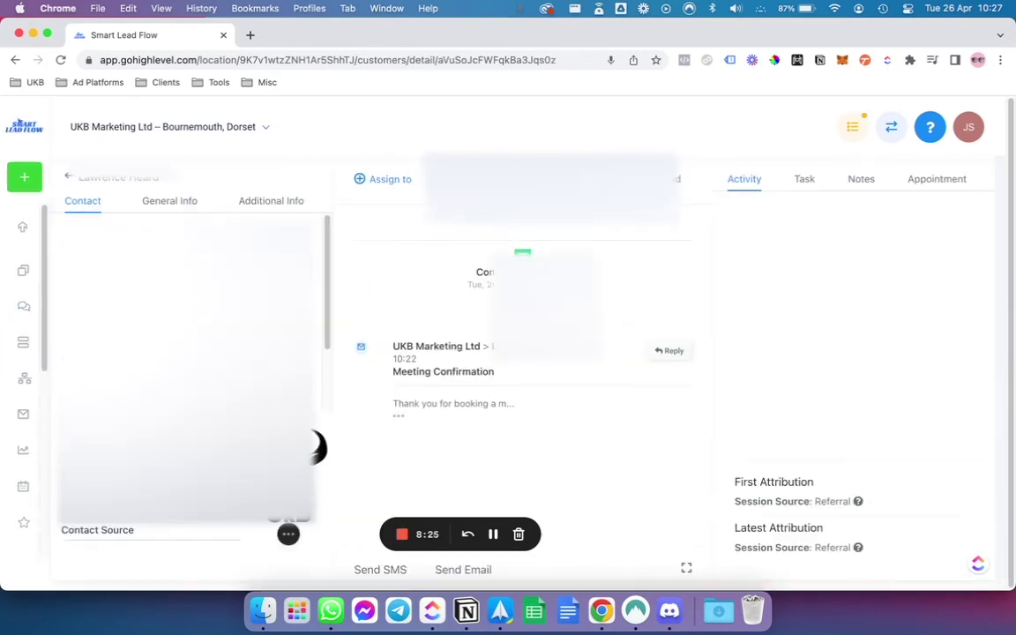
drag(287, 472, 84, 488)
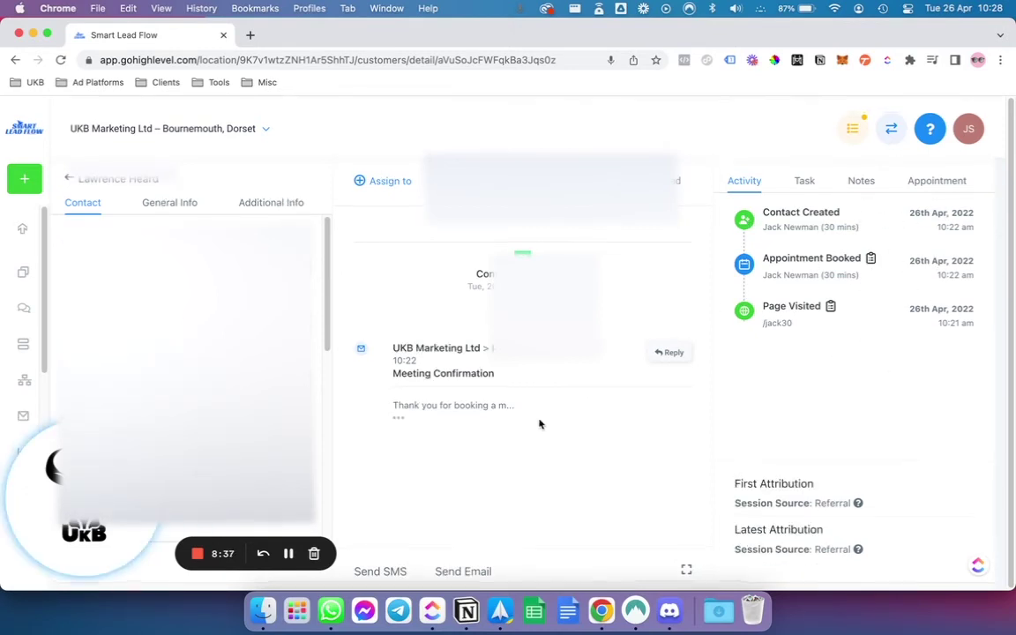
Review the contact's General Info and Additional Info details, and return to the Meeting Confirmation conversation
click(181, 207)
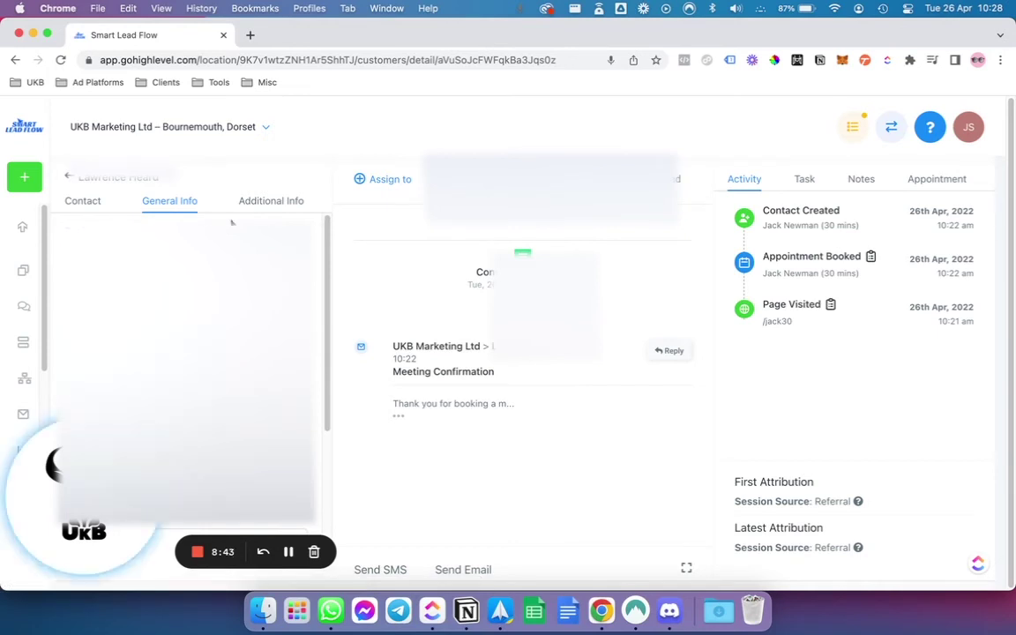
scroll(291, 229, down, 5)
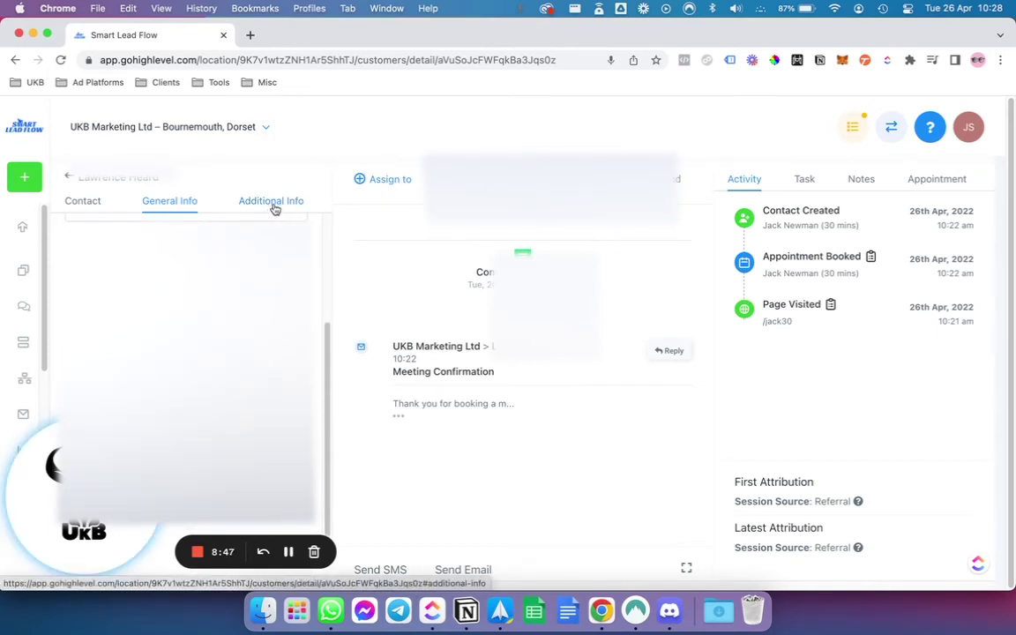
click(258, 192)
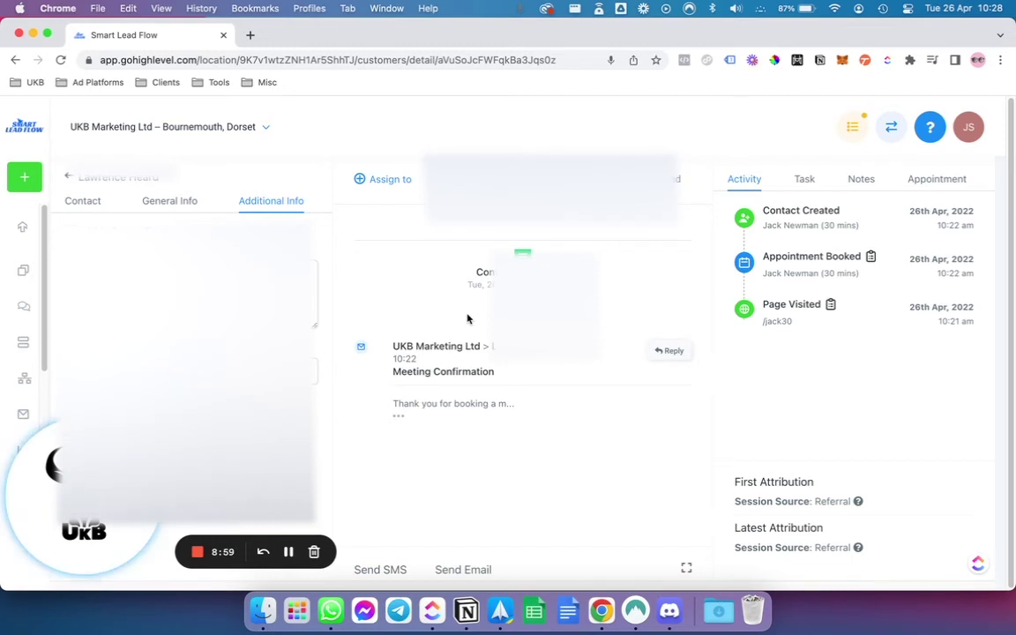
click(66, 178)
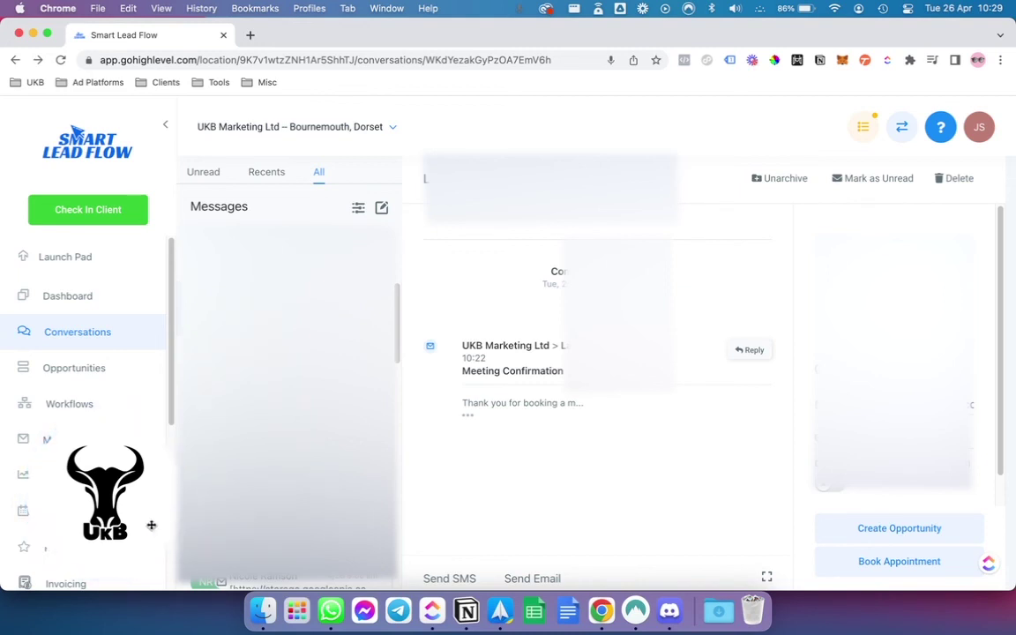
Look through the remaining navigation sections from Marketing and Reporting down to Contacts and Funnels and Websites
drag(97, 459, 713, 493)
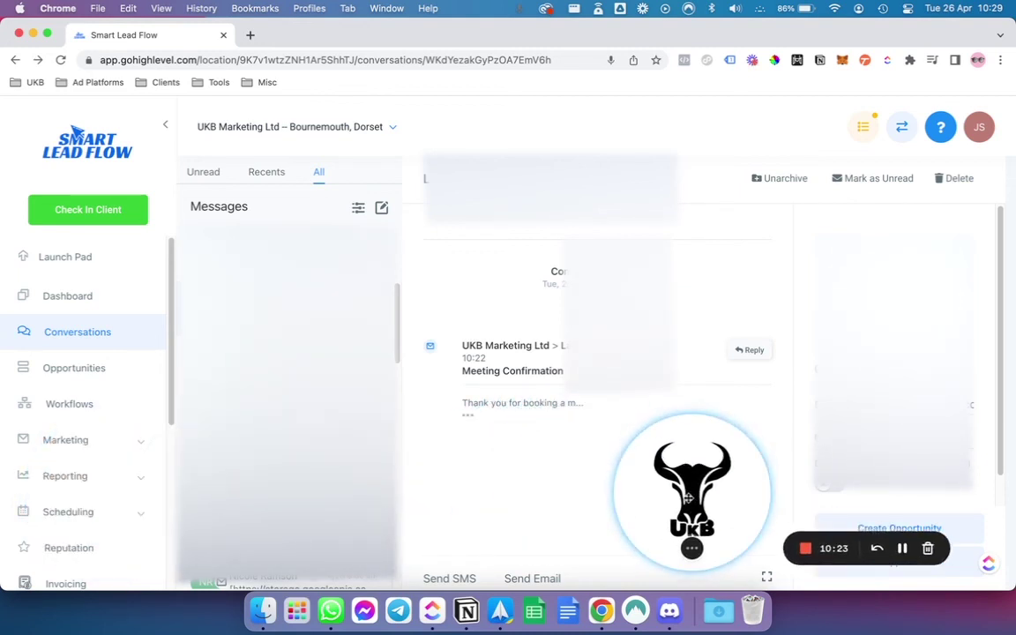
scroll(121, 378, down, 10)
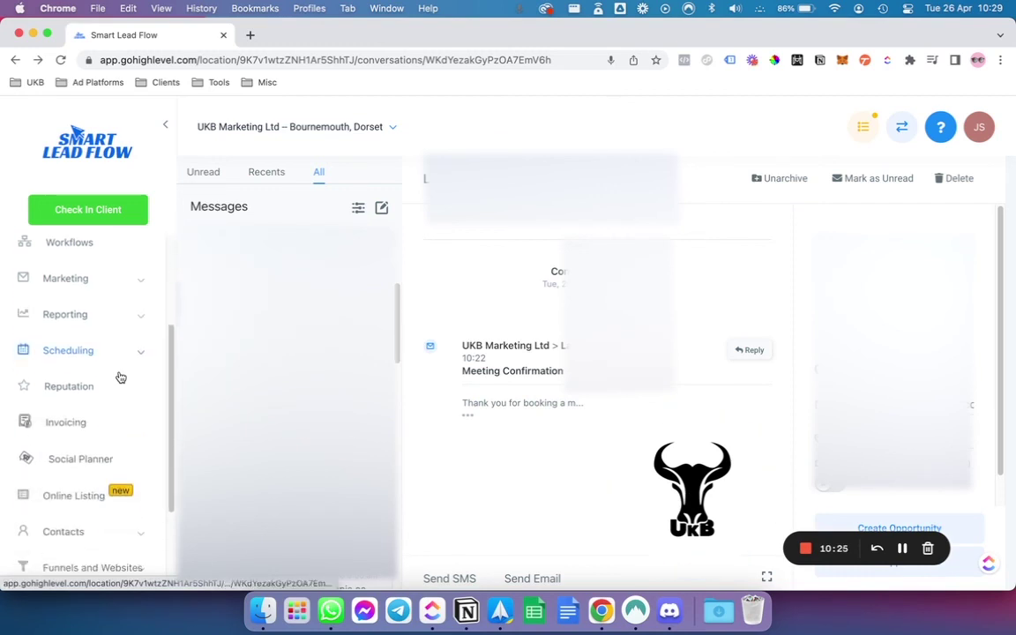